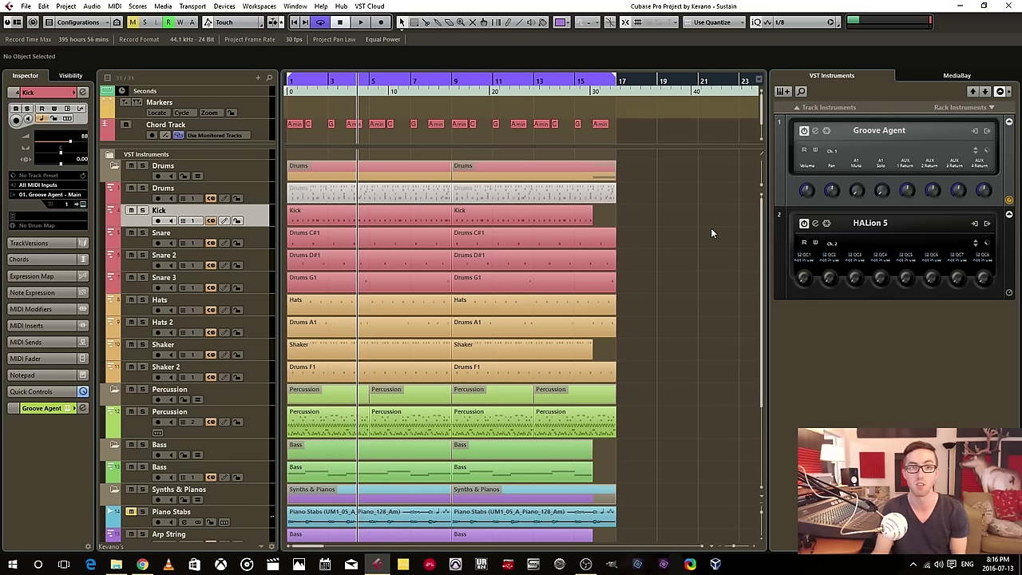
Open the rack Groove Agent's editor and position it so its mixer is visible.
{"action": "left_click_drag", "start_coordinate": [643, 204], "coordinate": [322, 380]}
{"action": "left_click", "coordinate": [655, 207]}
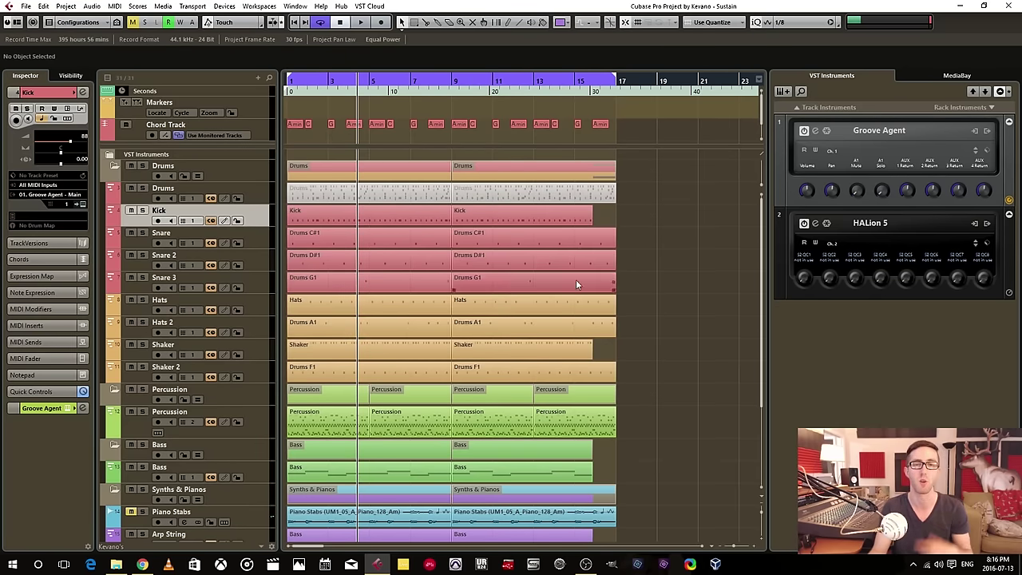
{"action": "left_click", "coordinate": [815, 131]}
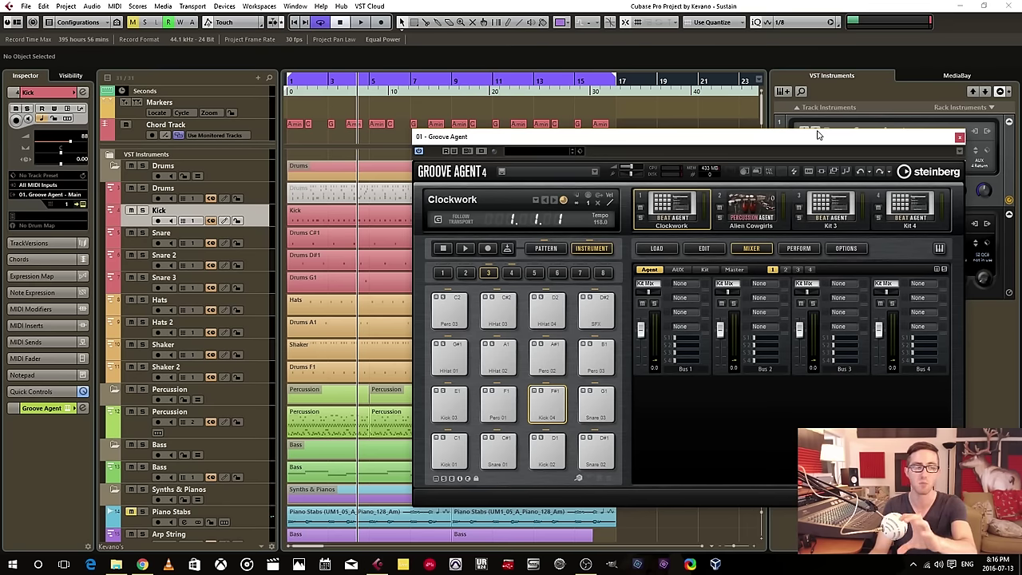
{"action": "left_click_drag", "start_coordinate": [765, 144], "coordinate": [894, 125]}
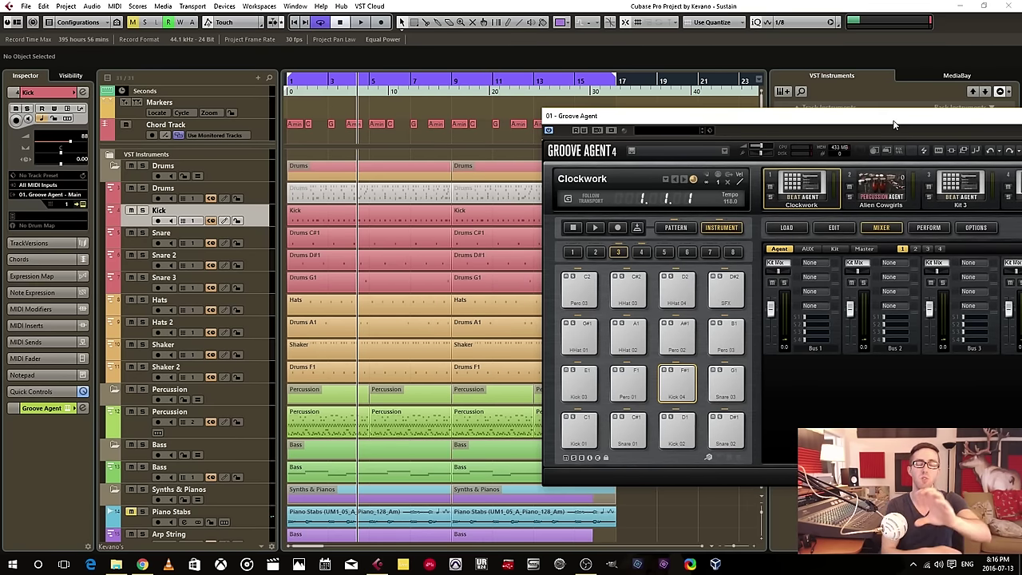
{"action": "left_click_drag", "start_coordinate": [946, 116], "coordinate": [972, 99]}
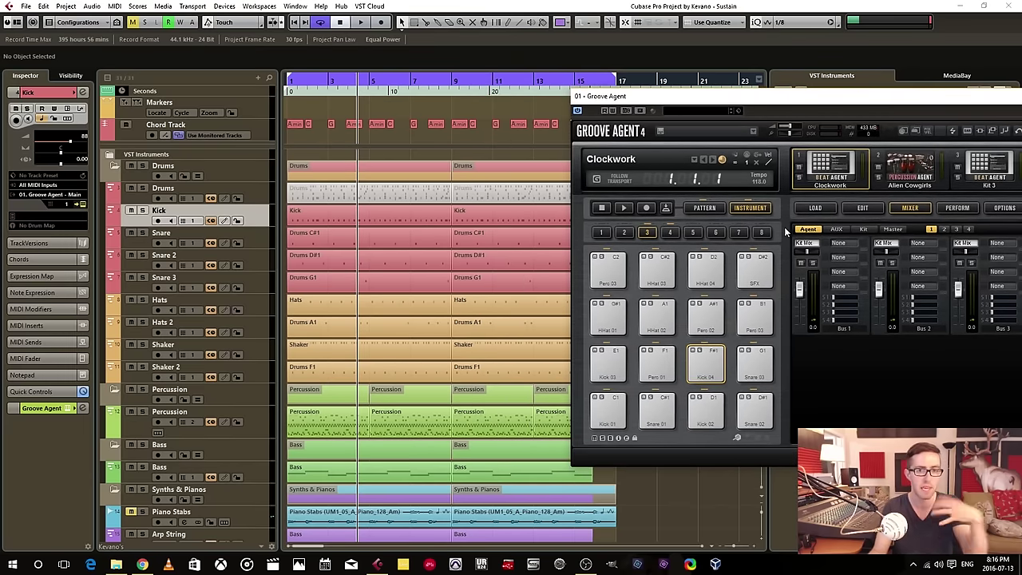
Audition the Clockwork kit's Kick 01, Snare 01, Kick 03 and Perc 01 pads.
{"action": "left_click", "coordinate": [609, 410]}
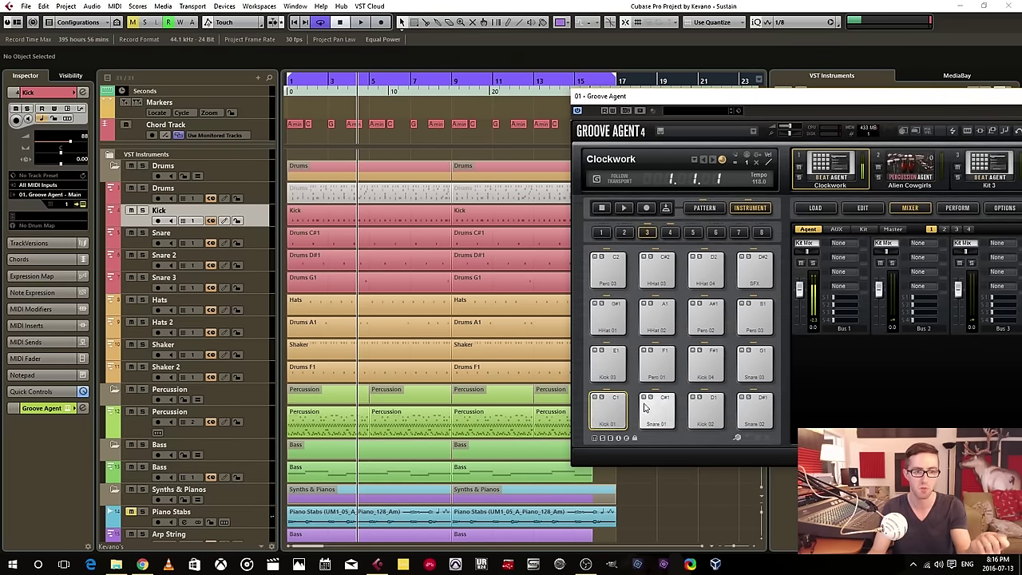
{"action": "left_click", "coordinate": [645, 408]}
{"action": "left_click", "coordinate": [609, 364]}
{"action": "left_click", "coordinate": [657, 361]}
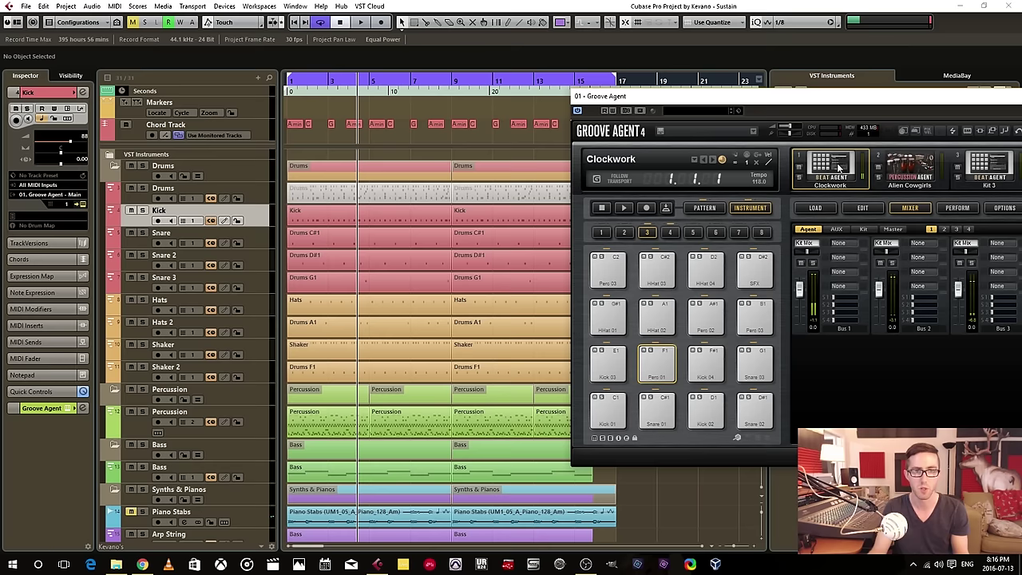
Try the Alien Cowgirls Conga Hi Palm pad, return to Clockwork, and select the Kick–Shaker 2 tracks.
{"action": "left_click_drag", "start_coordinate": [882, 99], "coordinate": [731, 87]}
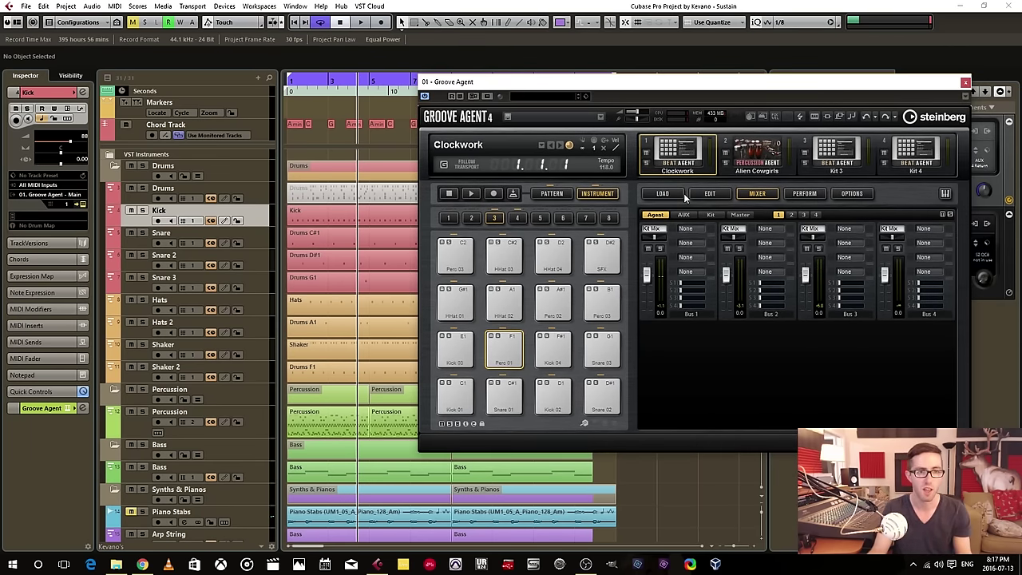
{"action": "left_click", "coordinate": [760, 155]}
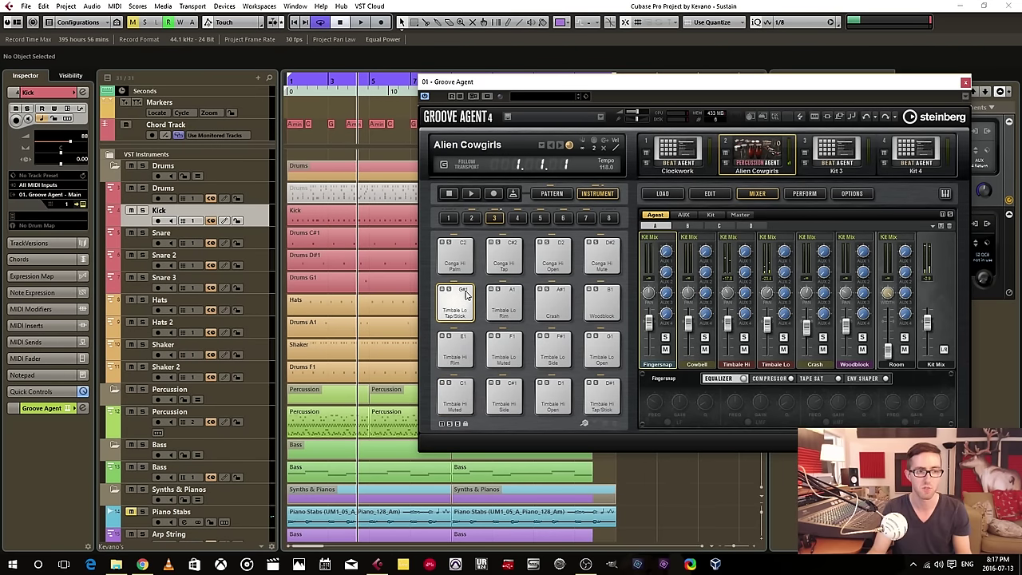
{"action": "left_click", "coordinate": [471, 257]}
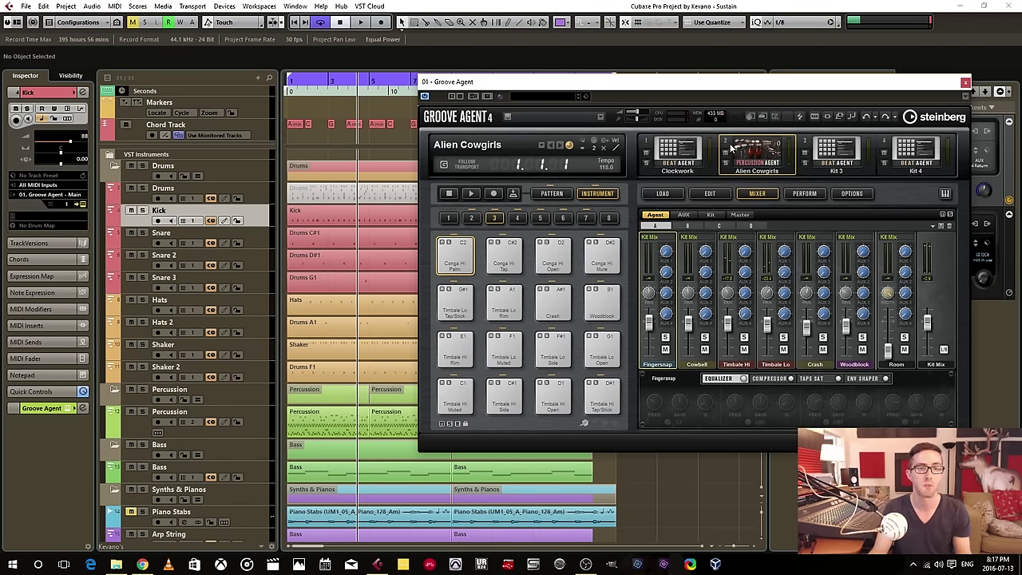
{"action": "left_click", "coordinate": [685, 145]}
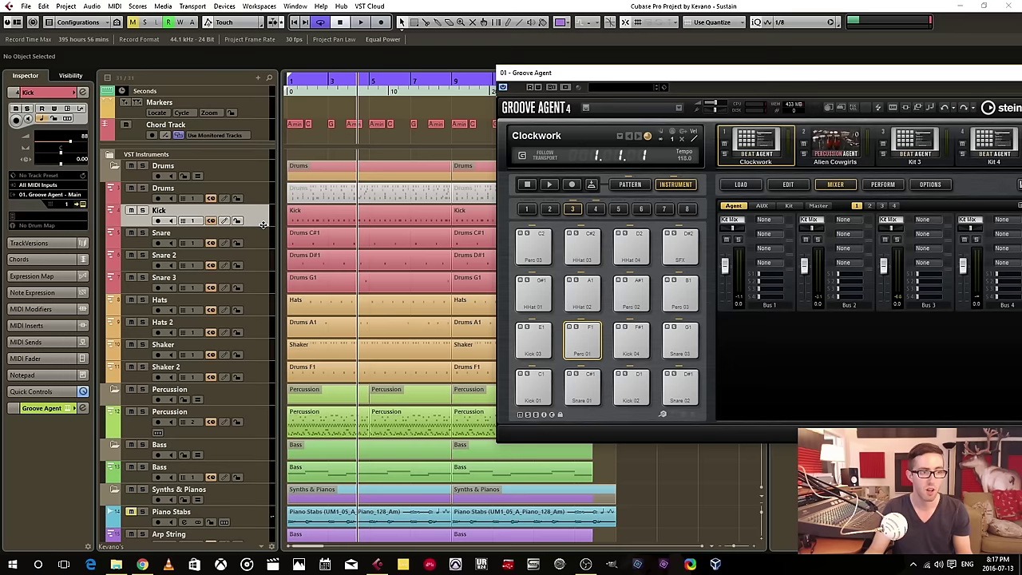
{"action": "left_click", "coordinate": [257, 369], "text": "shift"}
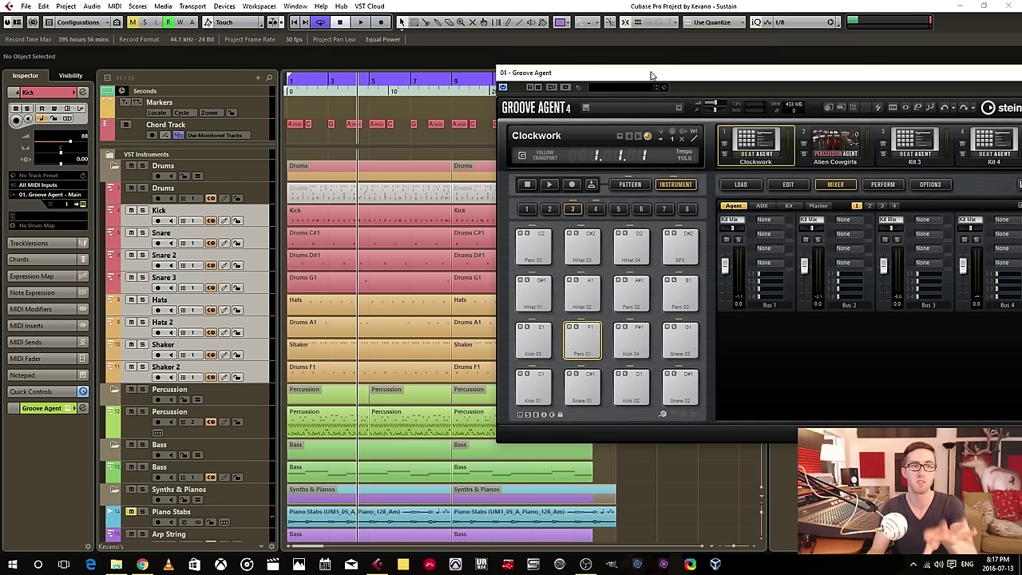
{"action": "left_click_drag", "start_coordinate": [652, 73], "coordinate": [603, 81]}
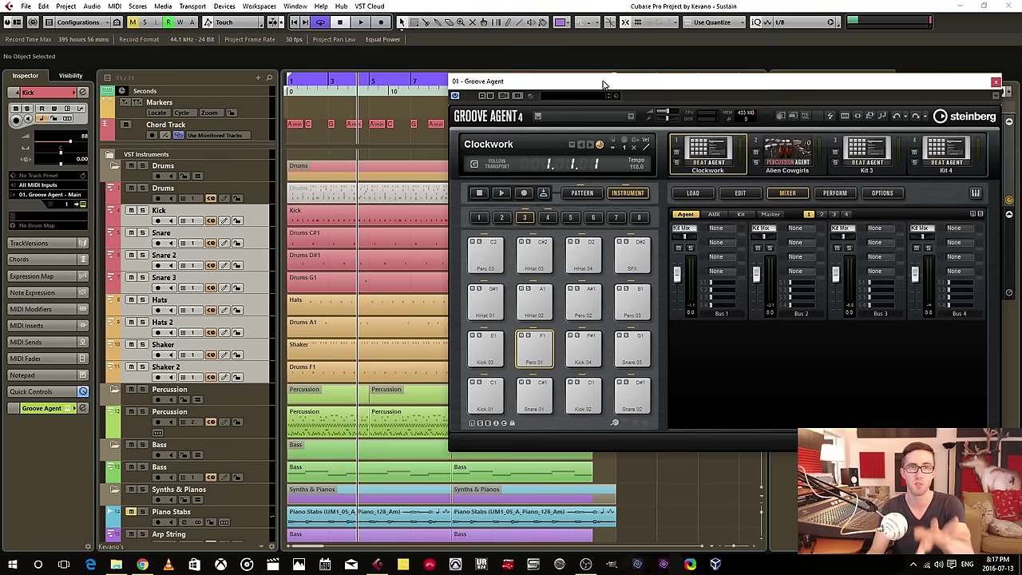
Confirm the Kick track and the Clockwork kit both use MIDI channel 1.
{"action": "left_click", "coordinate": [197, 224]}
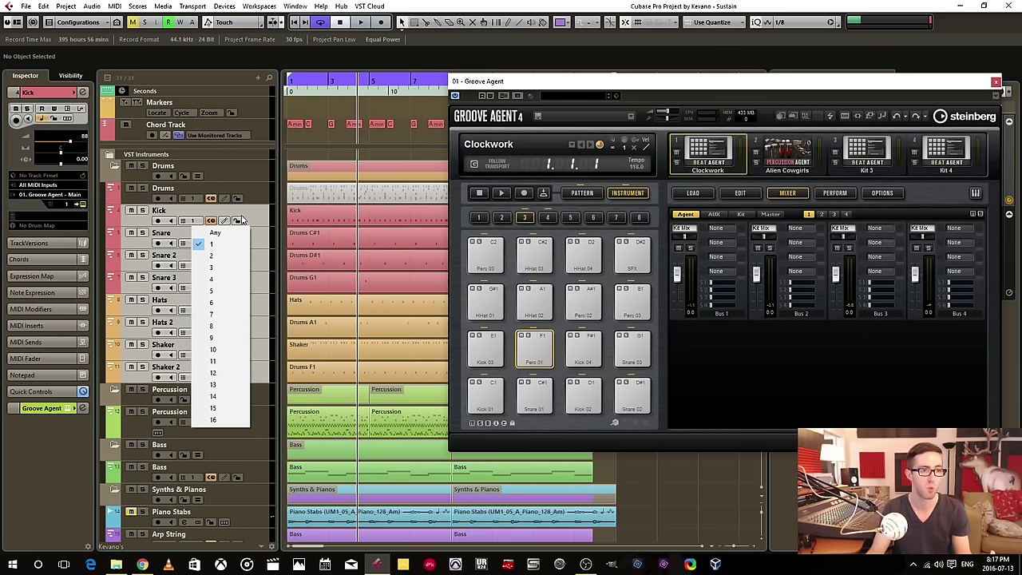
{"action": "left_click", "coordinate": [196, 238]}
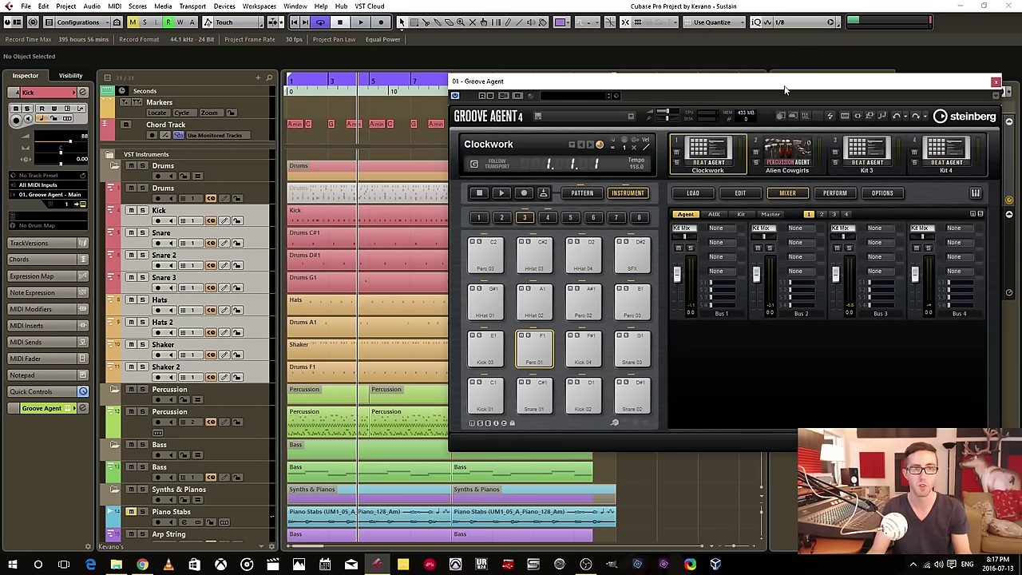
{"action": "left_click_drag", "start_coordinate": [822, 81], "coordinate": [806, 92]}
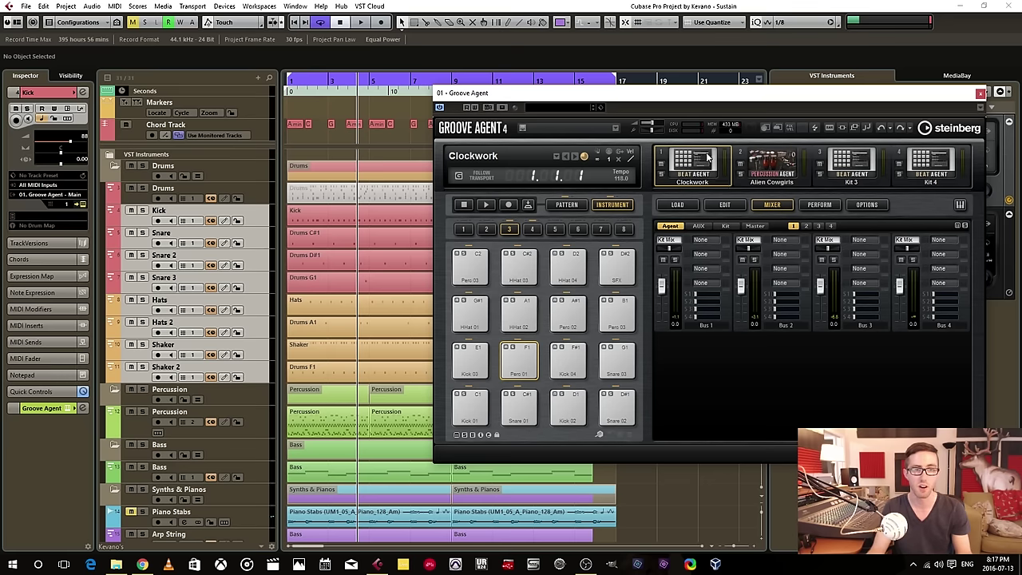
{"action": "left_click_drag", "start_coordinate": [755, 103], "coordinate": [774, 104]}
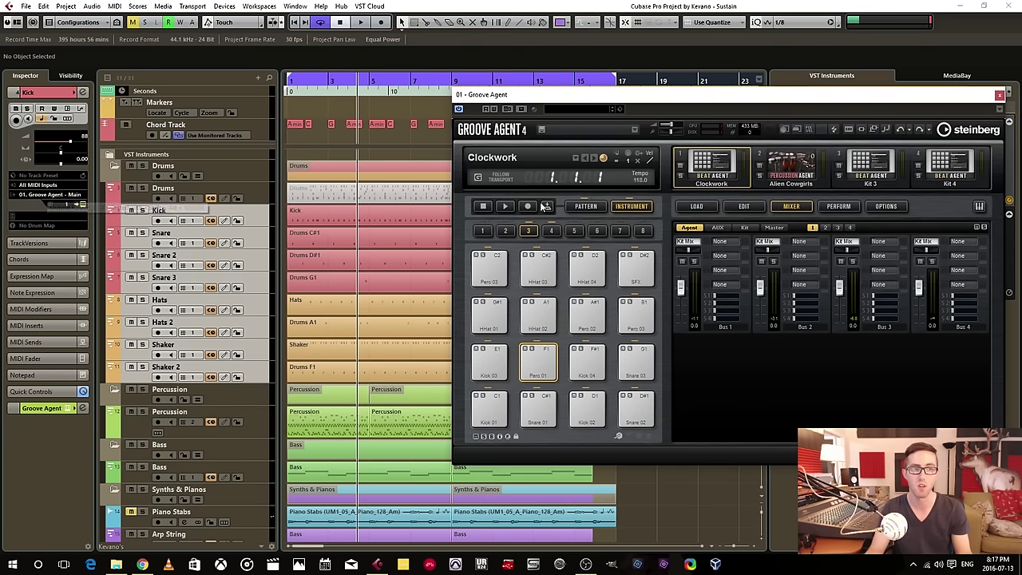
{"action": "left_click", "coordinate": [628, 160]}
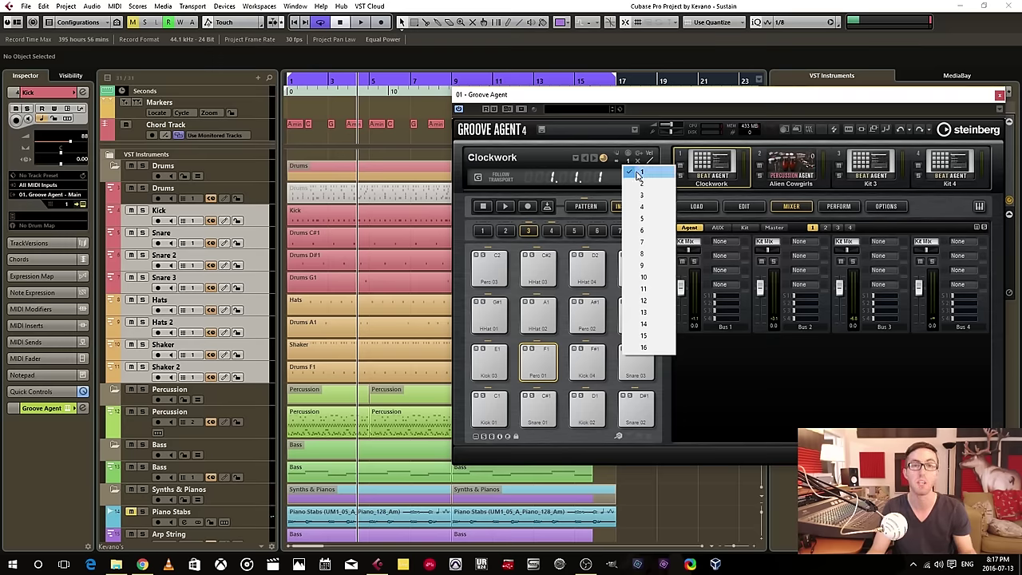
{"action": "left_click", "coordinate": [639, 174]}
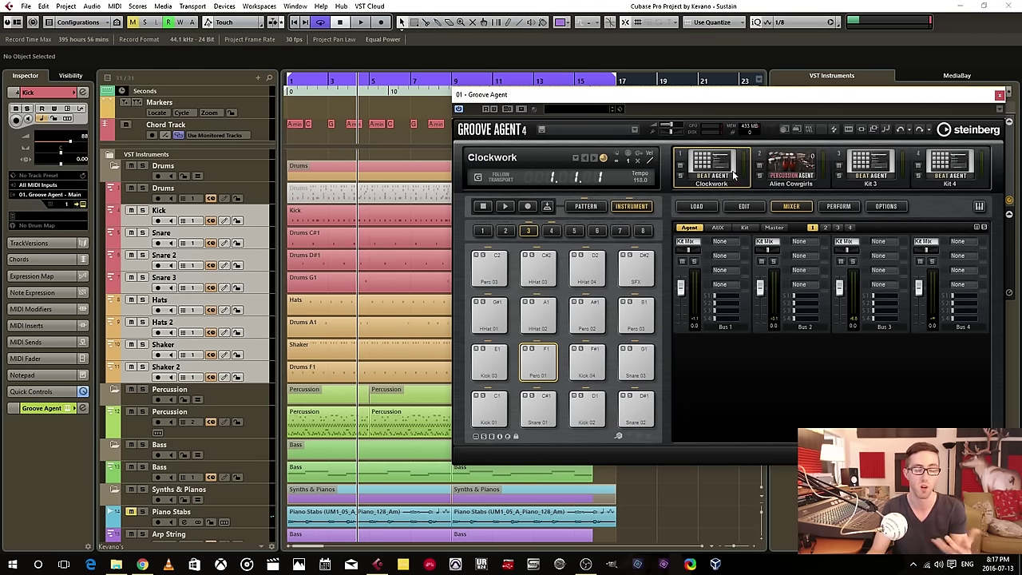
Switch to the Alien Cowgirls kit, select Percussion, and record-enable the Drums folder.
{"action": "left_click", "coordinate": [797, 153]}
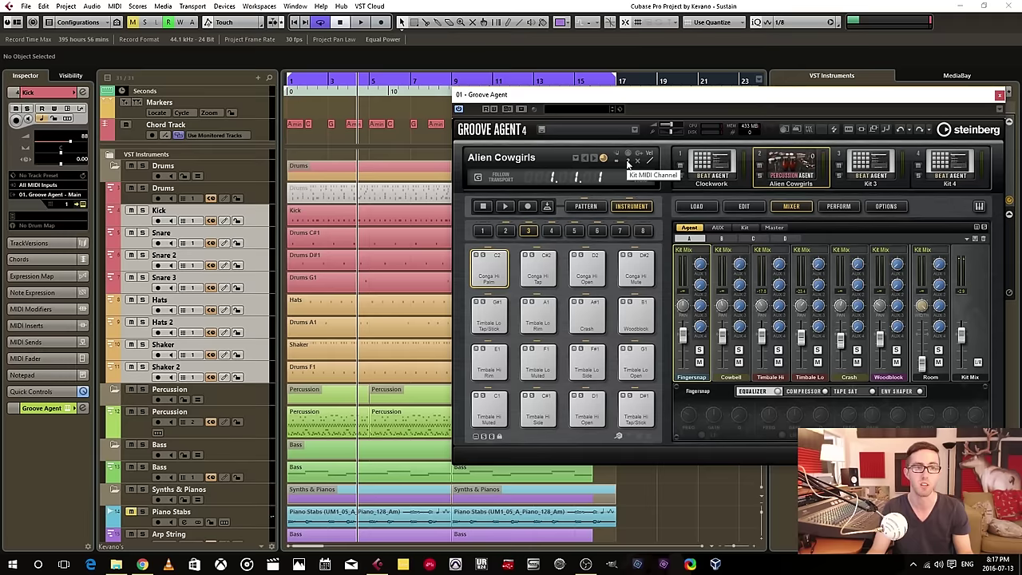
{"action": "left_click", "coordinate": [249, 428]}
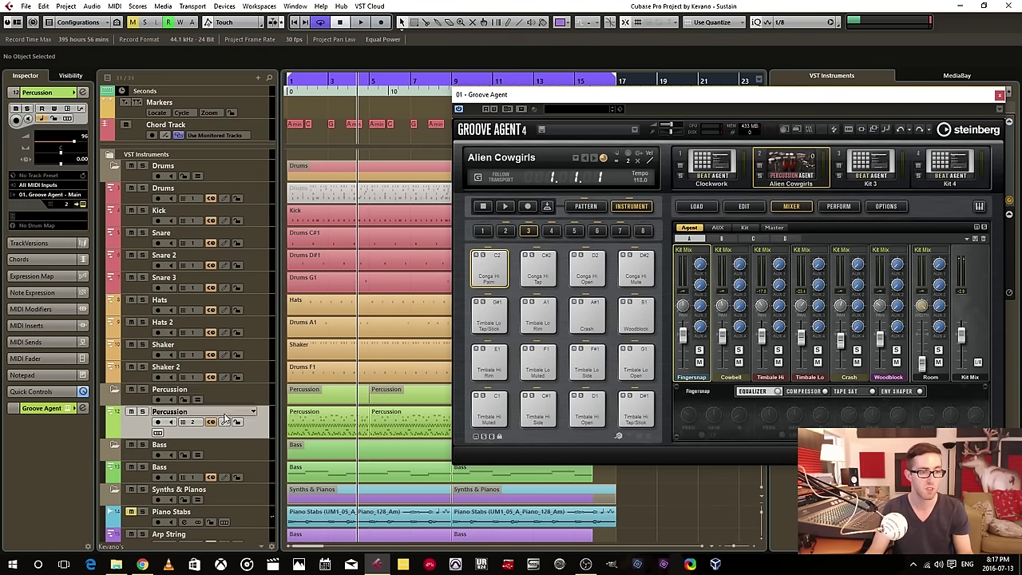
{"action": "left_click_drag", "start_coordinate": [609, 95], "coordinate": [587, 88]}
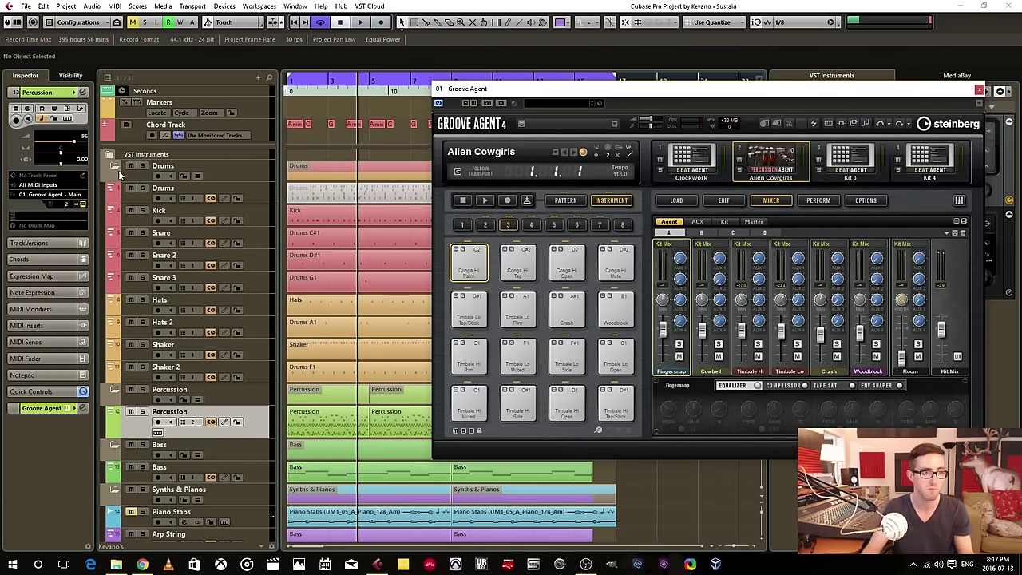
{"action": "left_click", "coordinate": [145, 167]}
Record-enable the Percussion folder, play and stop the drum parts, then move Groove Agent aside.
{"action": "left_click", "coordinate": [144, 390]}
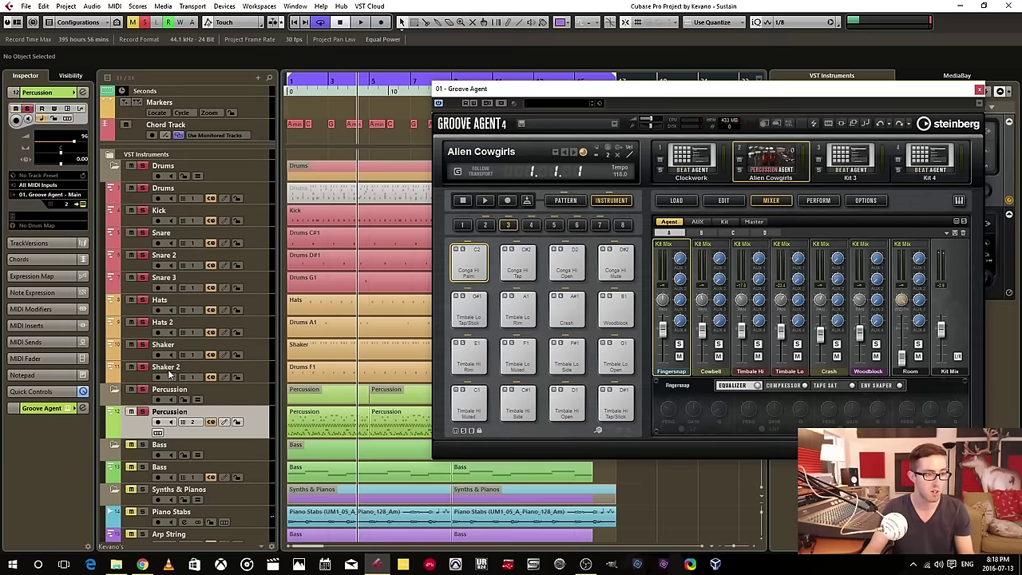
{"action": "key", "text": "space"}
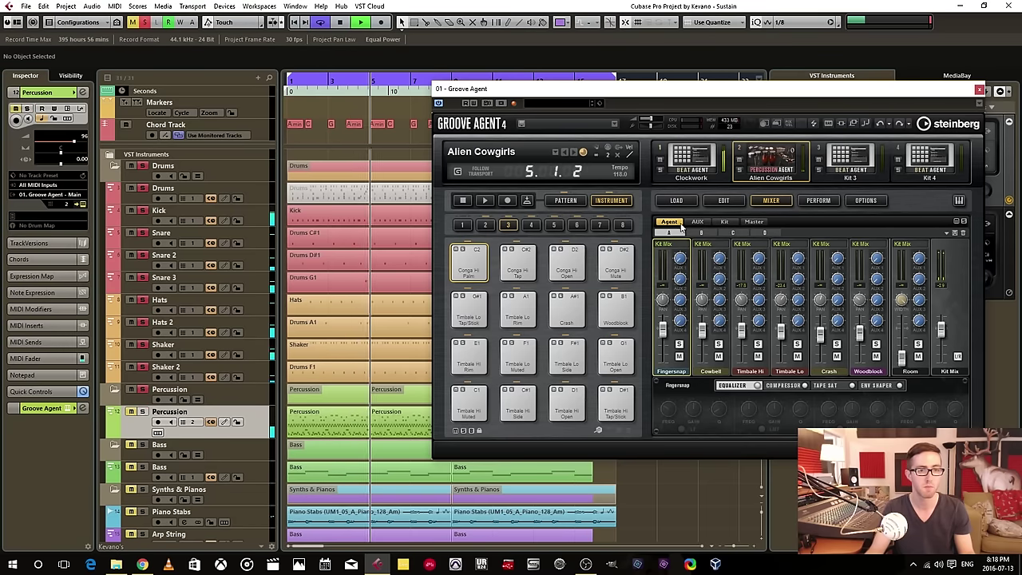
{"action": "left_click", "coordinate": [341, 22]}
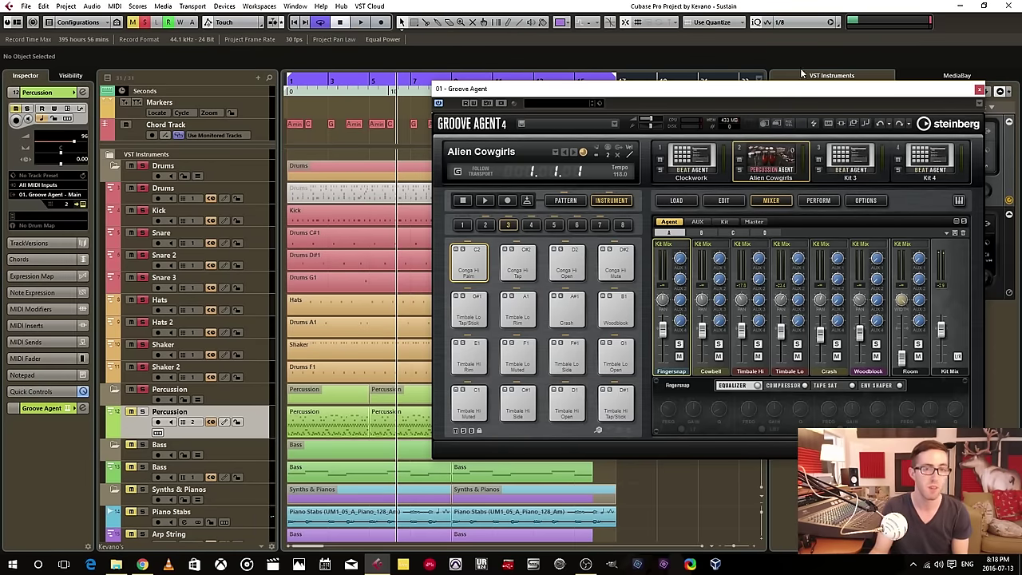
{"action": "left_click_drag", "start_coordinate": [559, 88], "coordinate": [439, 98]}
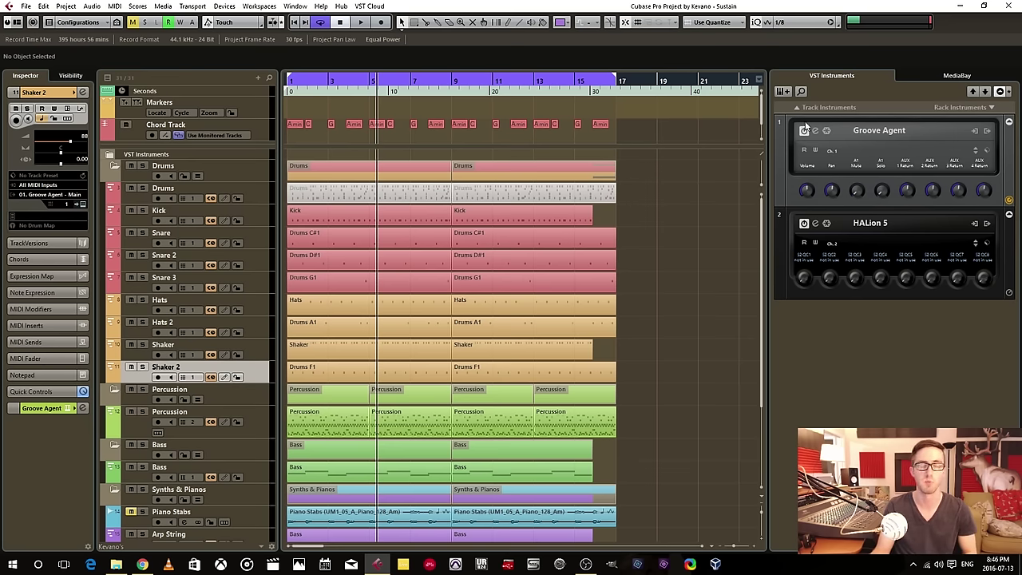
Add a Groove Agent instrument track, Groove Agent 01, and move the Drums part onto it.
{"action": "left_click", "coordinate": [783, 91]}
{"action": "left_click", "coordinate": [480, 298]}
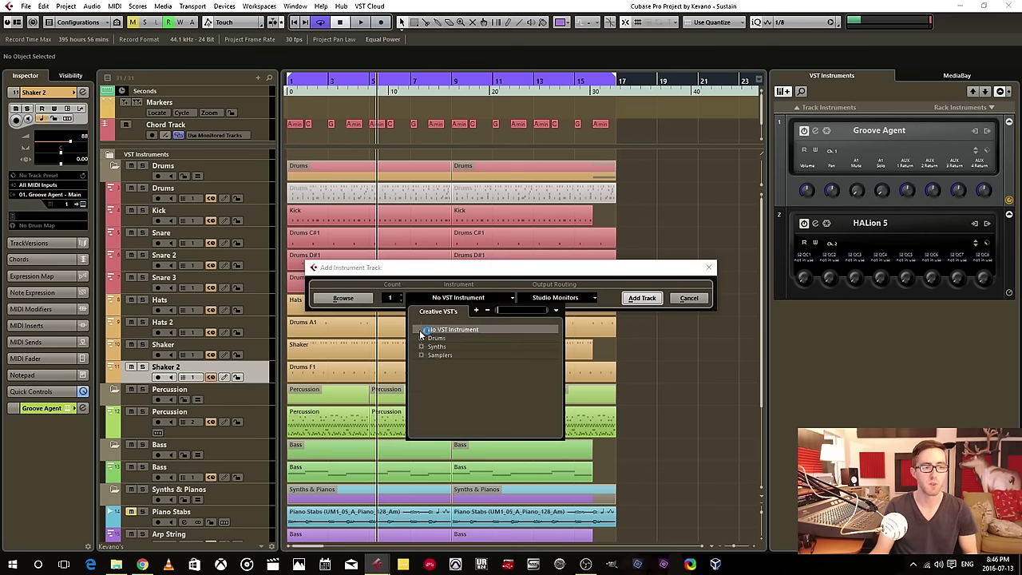
{"action": "left_click", "coordinate": [460, 352]}
{"action": "left_click", "coordinate": [625, 298]}
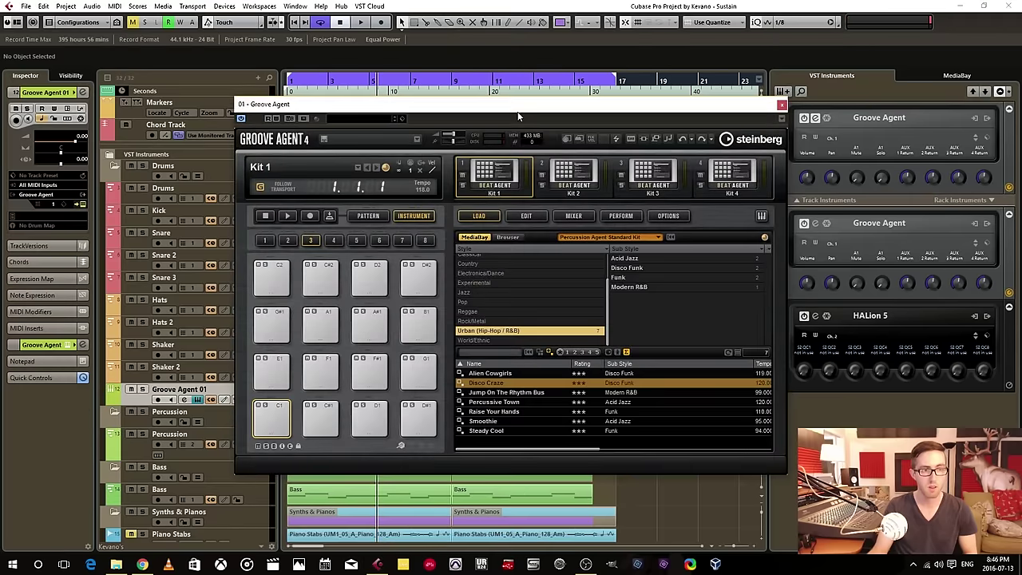
{"action": "left_click_drag", "start_coordinate": [559, 101], "coordinate": [727, 62]}
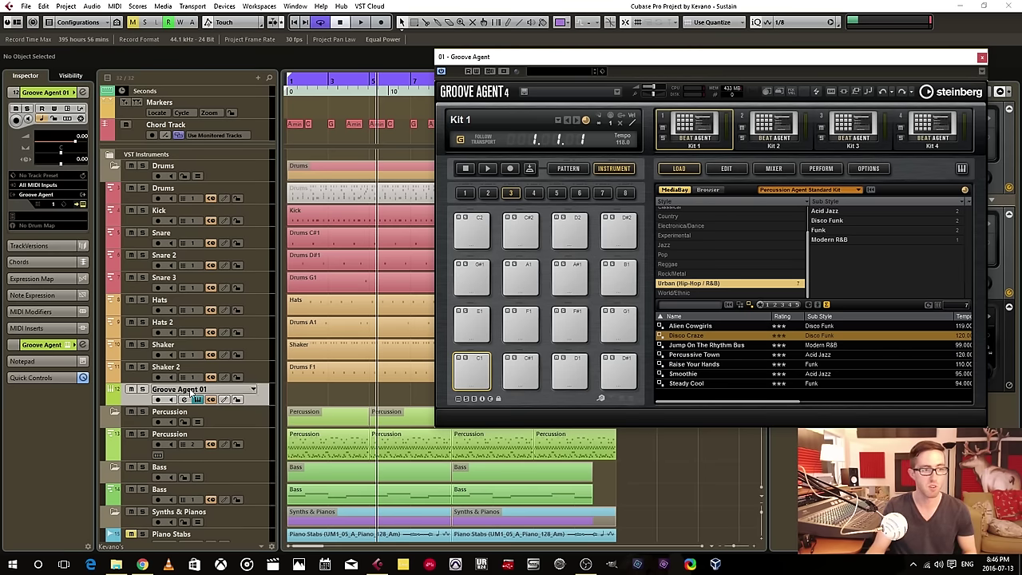
{"action": "left_click_drag", "start_coordinate": [305, 196], "coordinate": [310, 397]}
Solo Groove Agent 01, play from near bar 2, and make the track taller.
{"action": "right_click", "coordinate": [310, 397]}
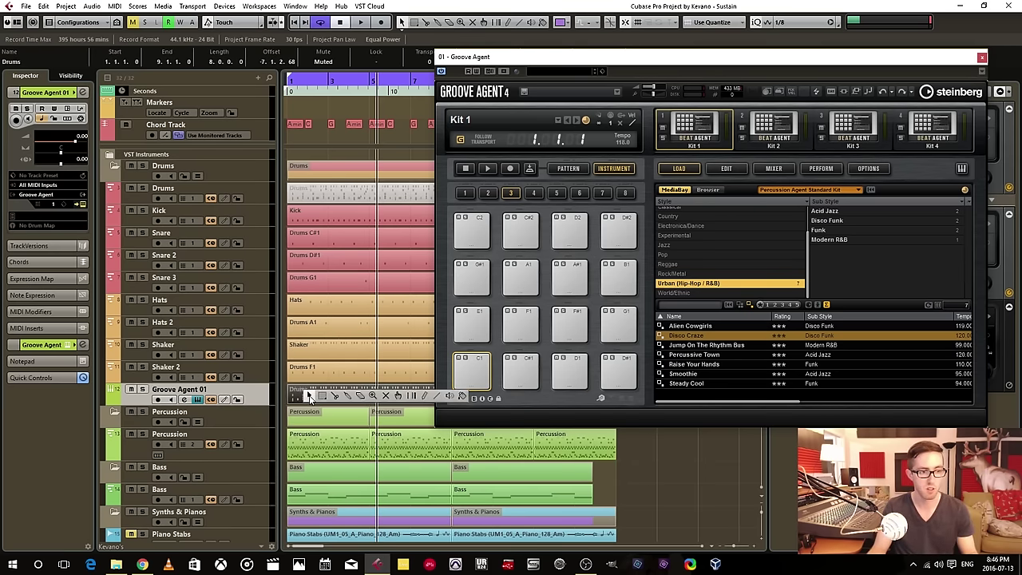
{"action": "left_click", "coordinate": [386, 397]}
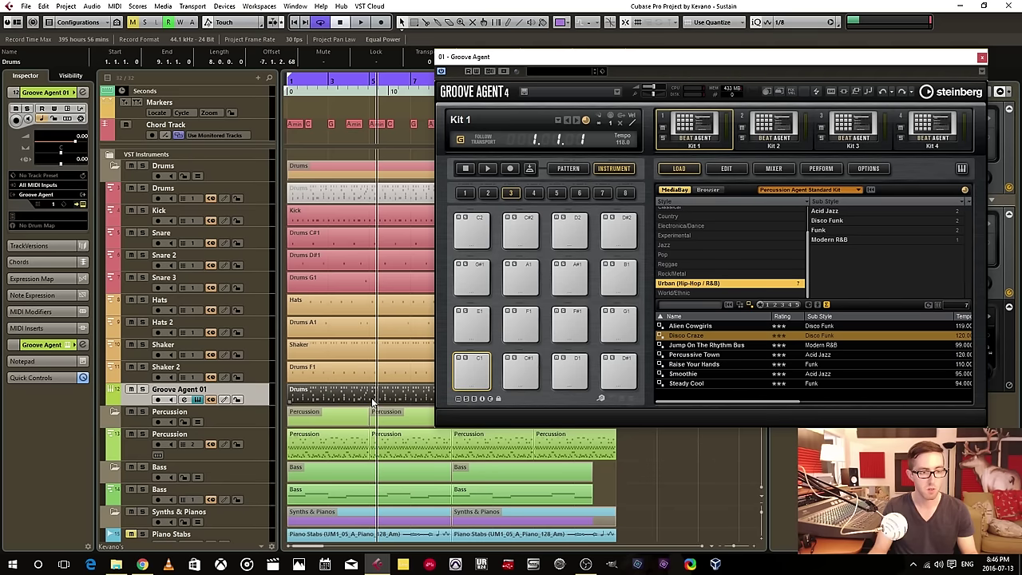
{"action": "left_click", "coordinate": [142, 391]}
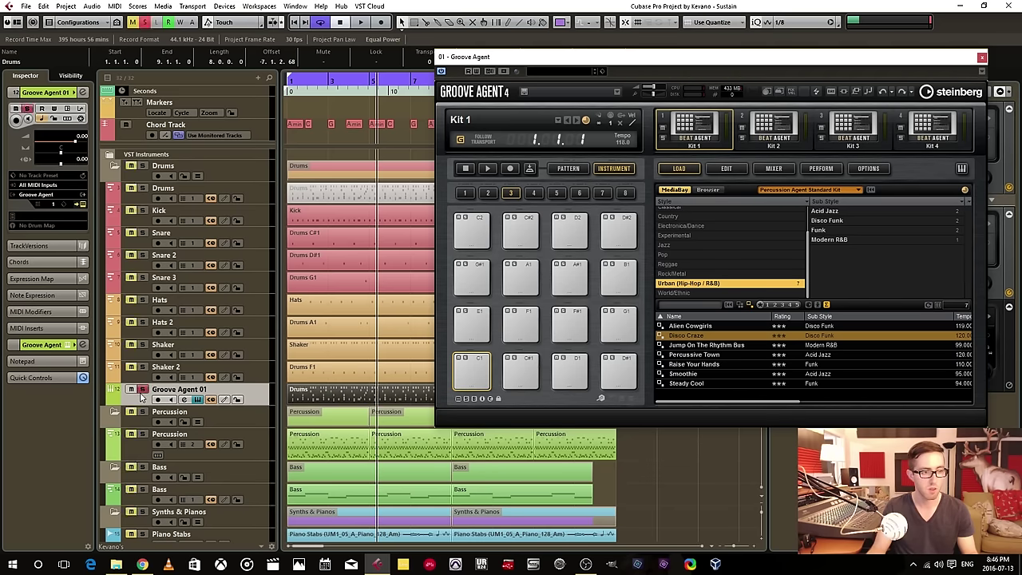
{"action": "left_click", "coordinate": [329, 81]}
{"action": "key", "text": "space"}
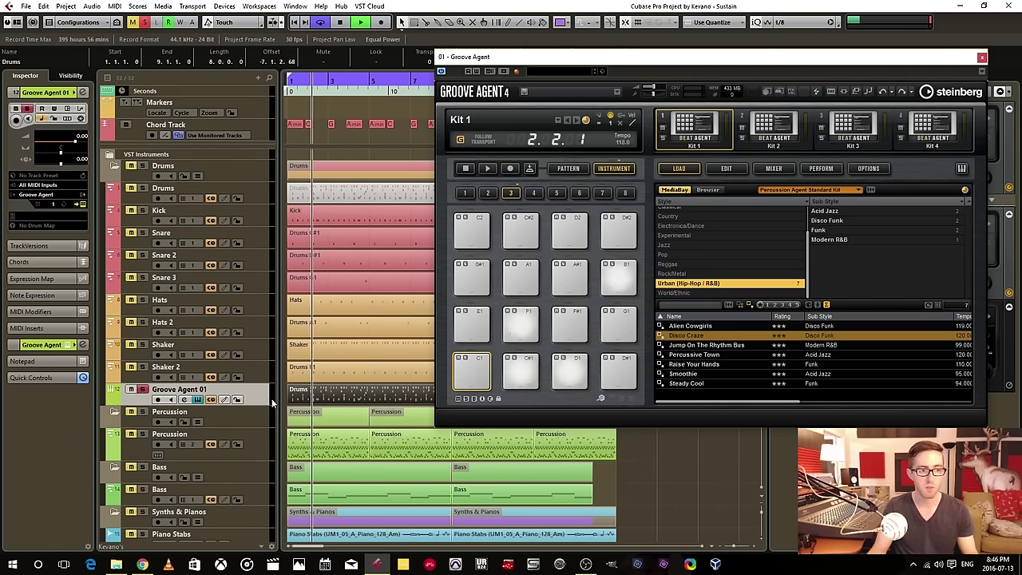
{"action": "left_click_drag", "start_coordinate": [272, 405], "coordinate": [349, 430]}
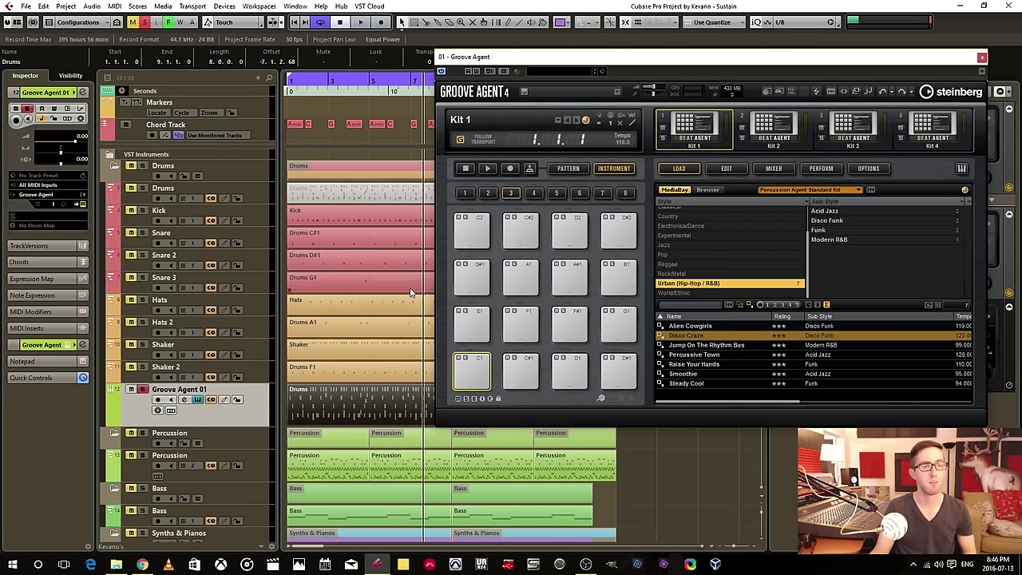
Switch the track's MIDI channel to 2 and back to 1 while playing, then stop.
{"action": "left_click", "coordinate": [55, 206]}
{"action": "left_click", "coordinate": [55, 239]}
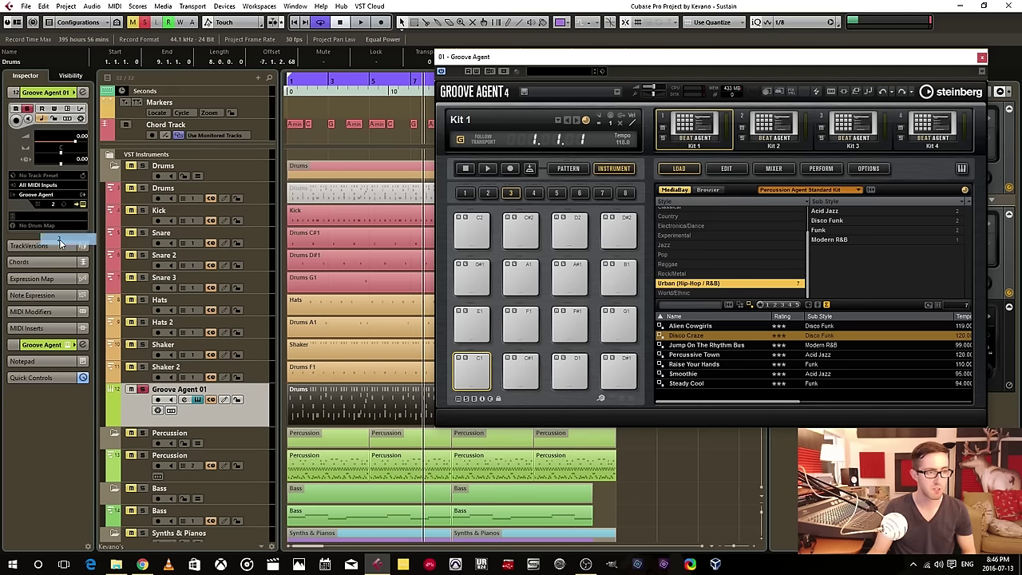
{"action": "double_click", "coordinate": [349, 83]}
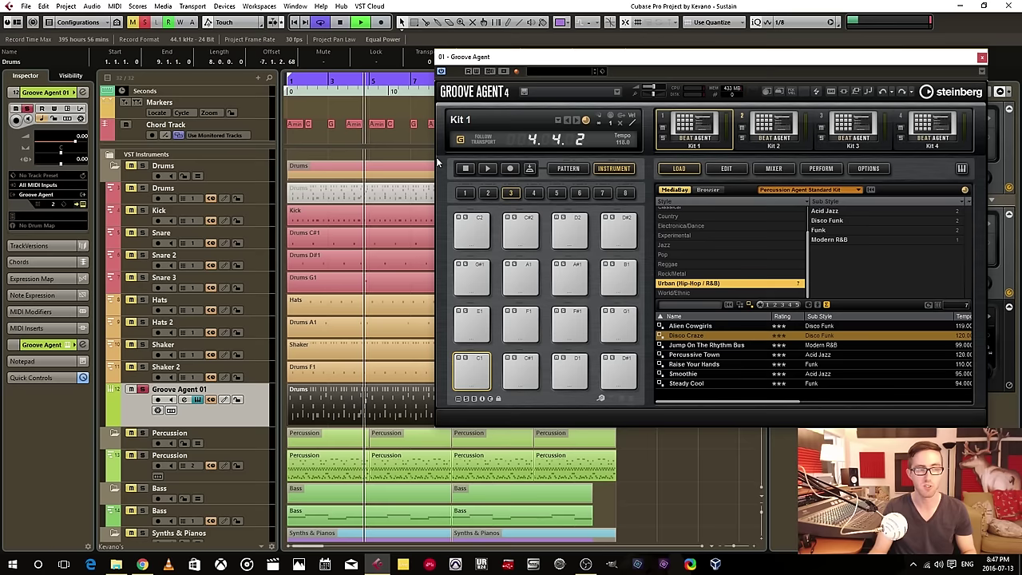
{"action": "left_click", "coordinate": [54, 205]}
{"action": "left_click", "coordinate": [55, 227]}
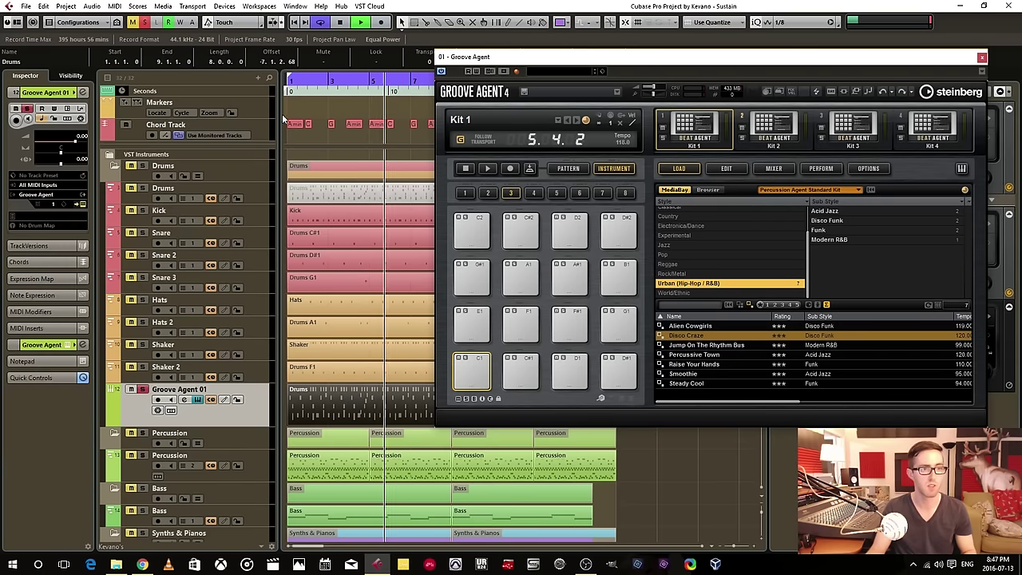
{"action": "key", "text": "space"}
{"action": "left_click_drag", "start_coordinate": [348, 80], "coordinate": [328, 82]}
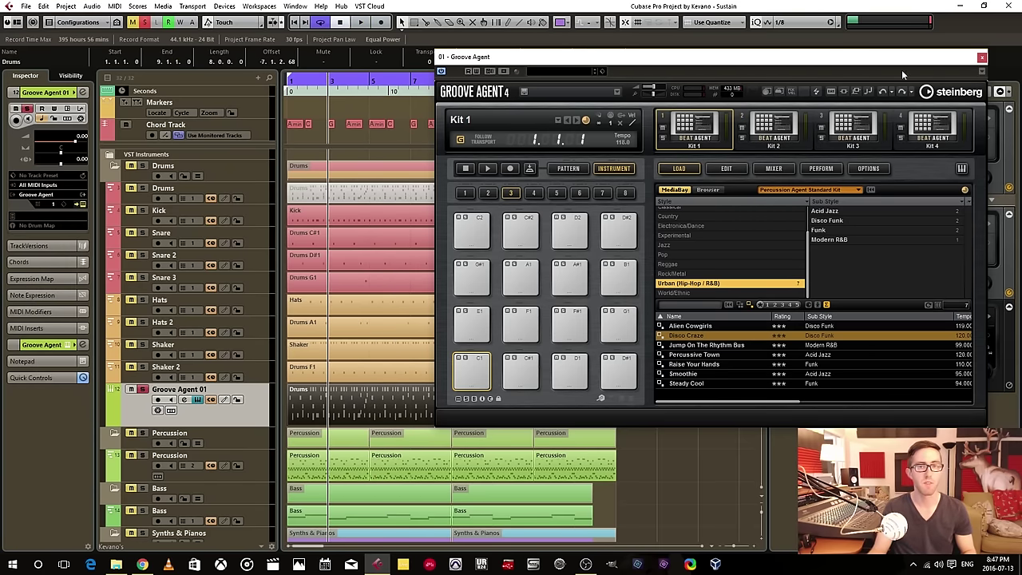
{"action": "left_click", "coordinate": [982, 58]}
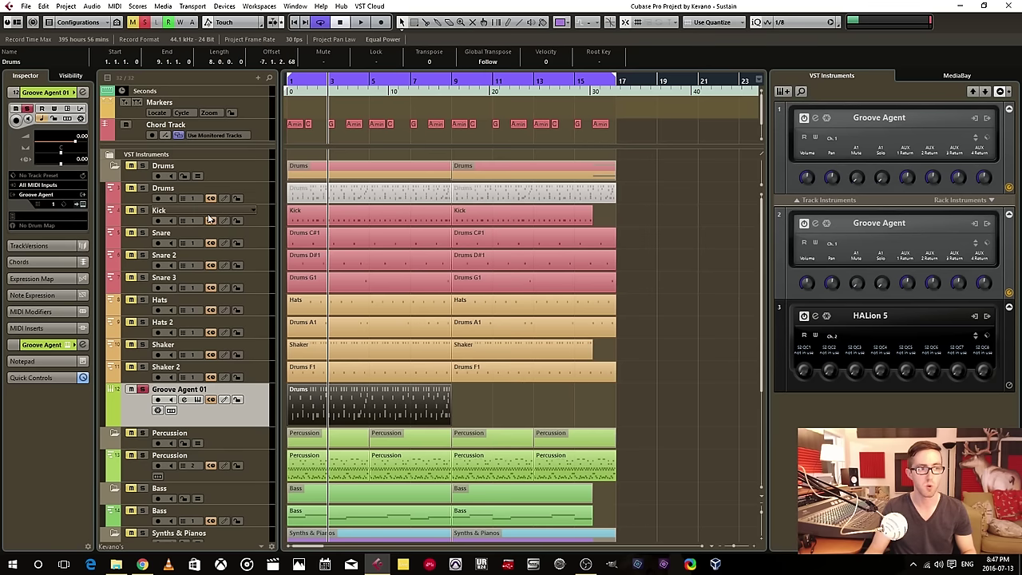
Show Groove Agent 01's lanes and copy the Kick and Drums C#1 parts into them.
{"action": "left_click_drag", "start_coordinate": [629, 210], "coordinate": [298, 381]}
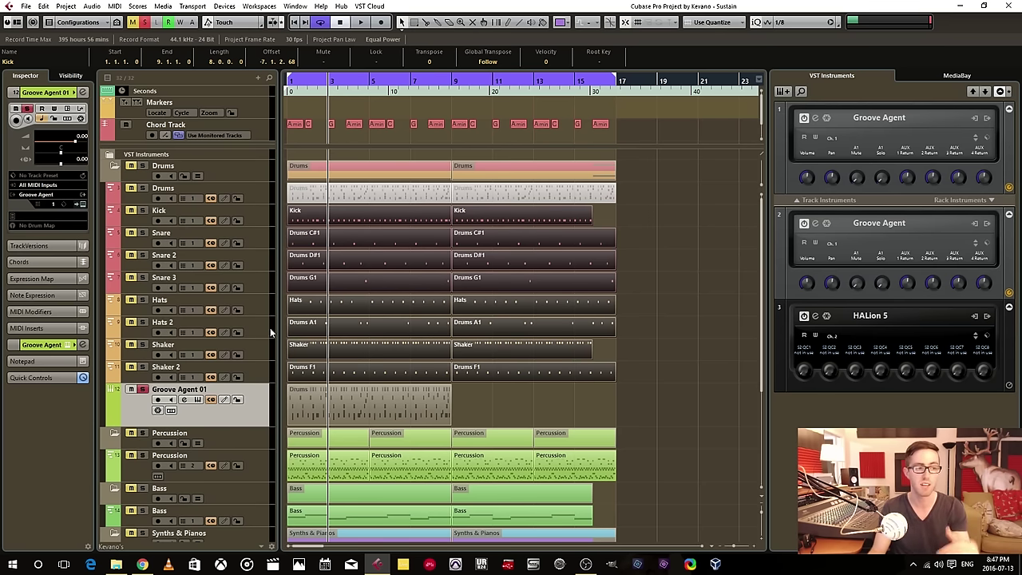
{"action": "left_click", "coordinate": [170, 411]}
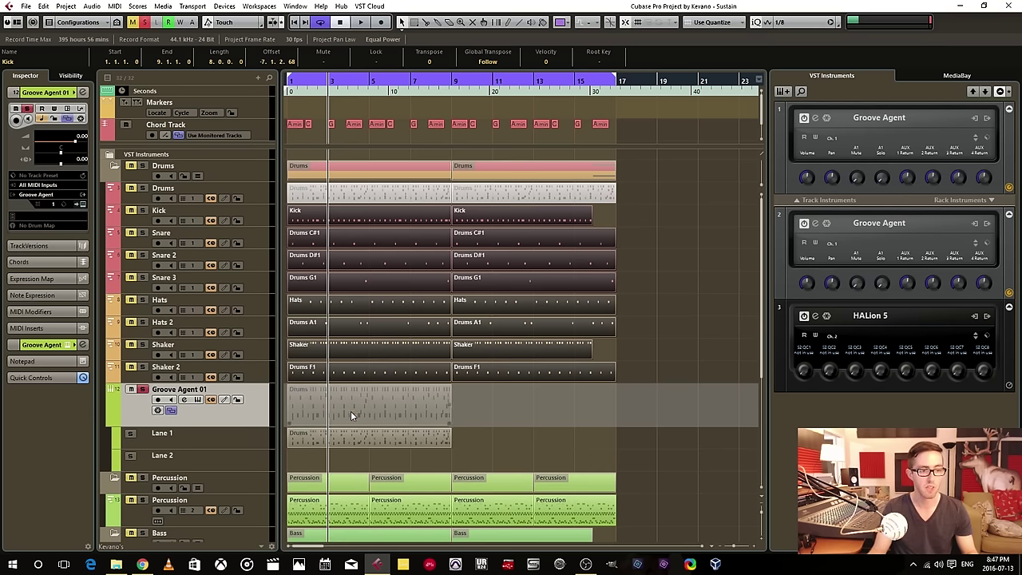
{"action": "left_click_drag", "start_coordinate": [372, 215], "coordinate": [328, 459]}
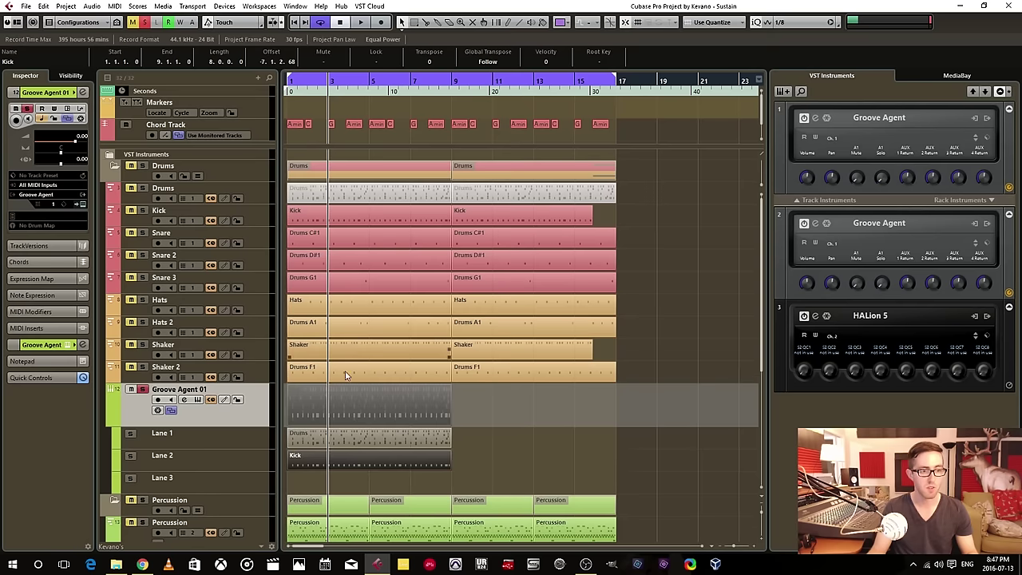
{"action": "left_click_drag", "start_coordinate": [345, 235], "coordinate": [348, 474]}
{"action": "left_click", "coordinate": [475, 469]}
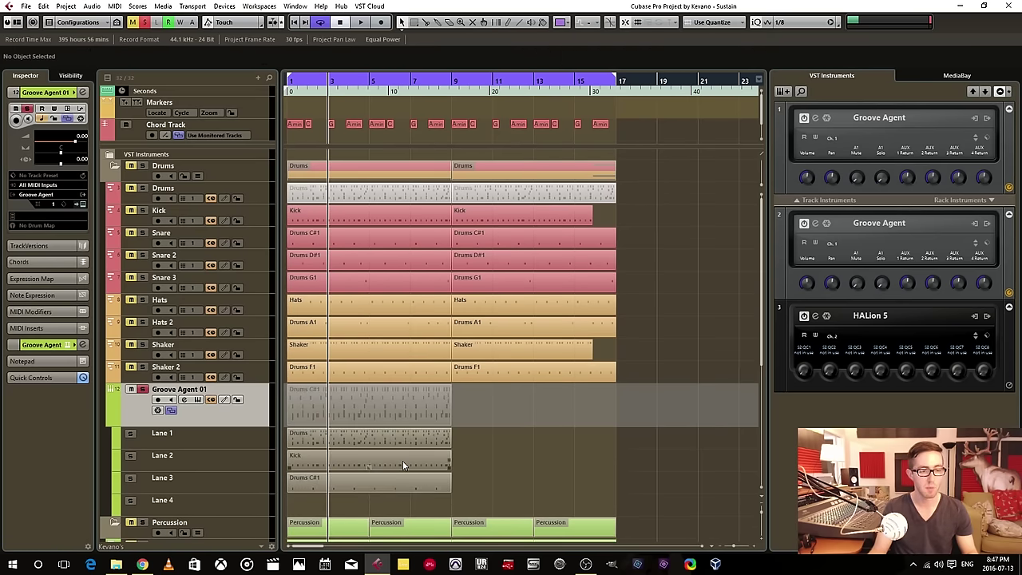
Check the Kick part's notes in the editor, then open the Groove Agent 01 instrument.
{"action": "double_click", "coordinate": [403, 466]}
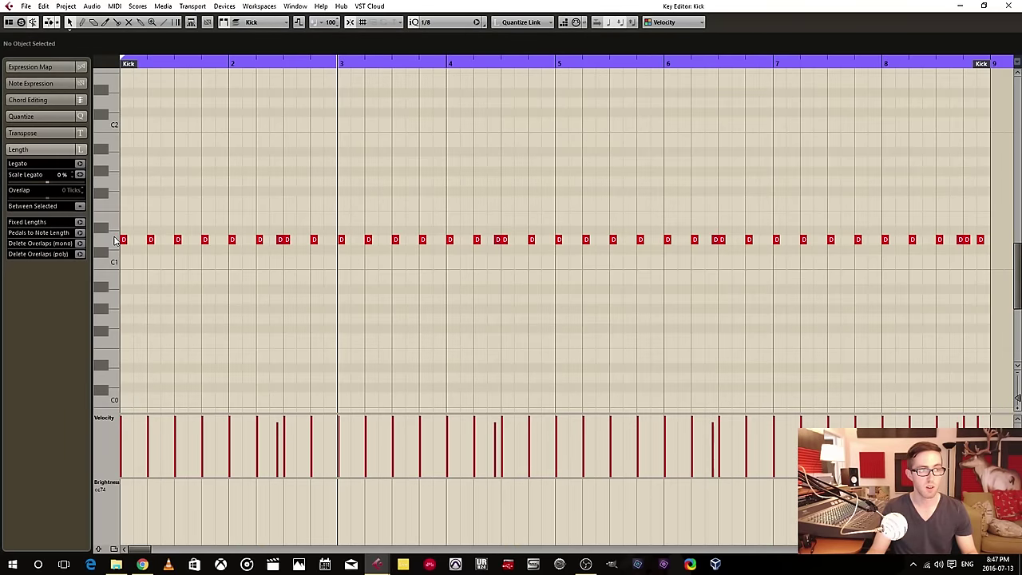
{"action": "left_click", "coordinate": [1008, 6]}
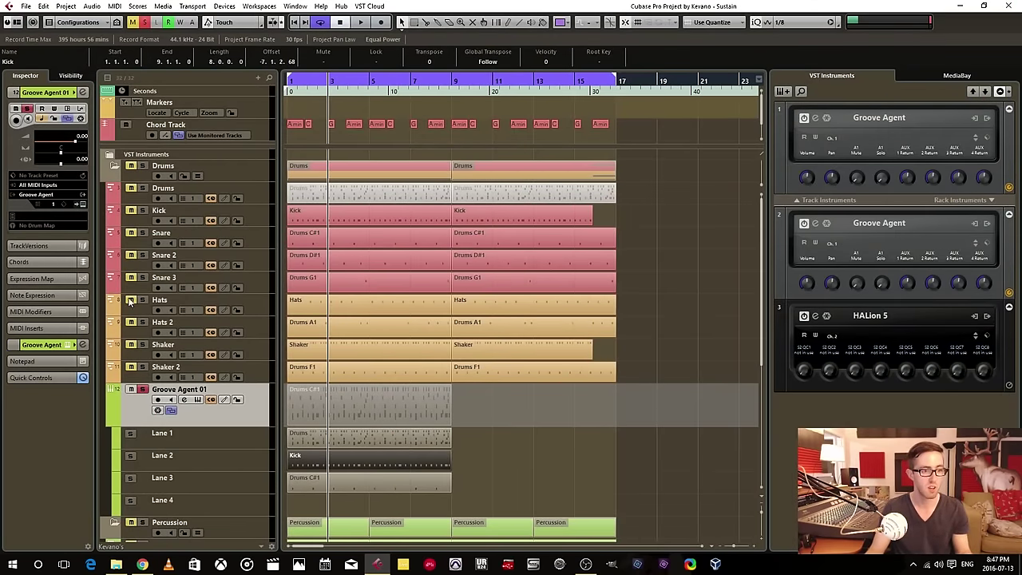
{"action": "left_click", "coordinate": [83, 204]}
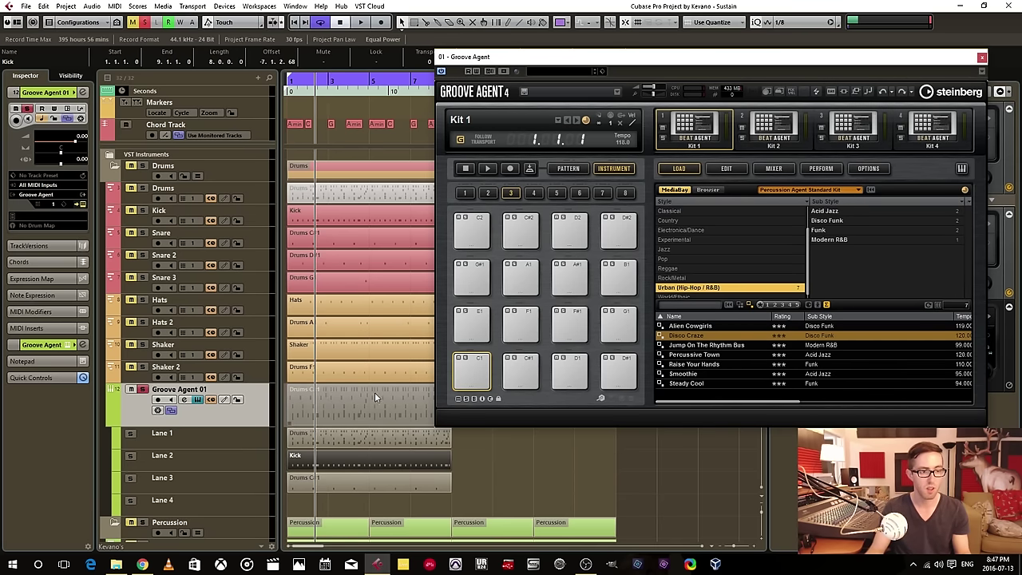
Delete the Drums part from Lane 1, play back the remaining lanes, and deselect everything.
{"action": "left_click", "coordinate": [357, 436]}
{"action": "key", "text": "Delete"}
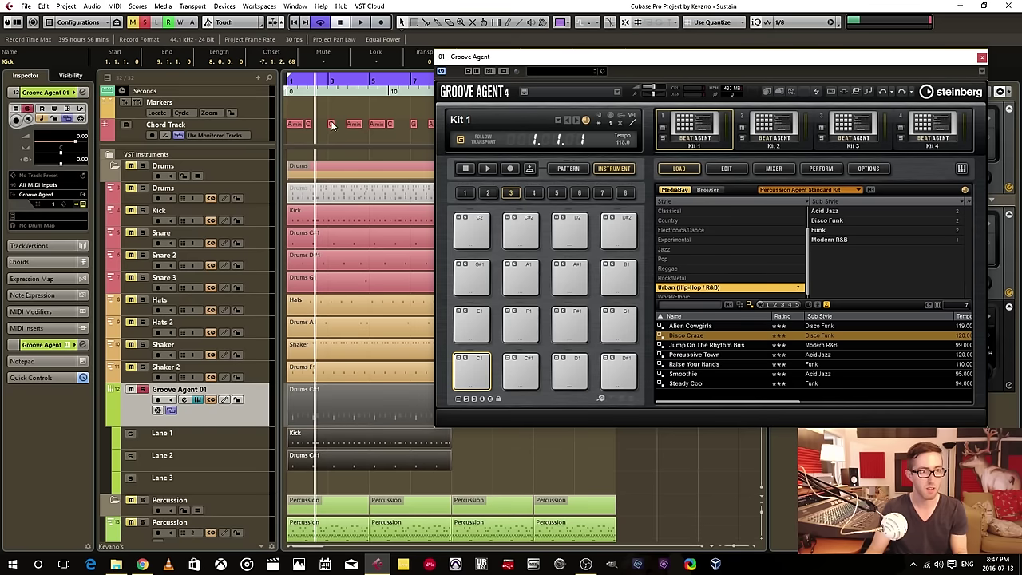
{"action": "key", "text": "space"}
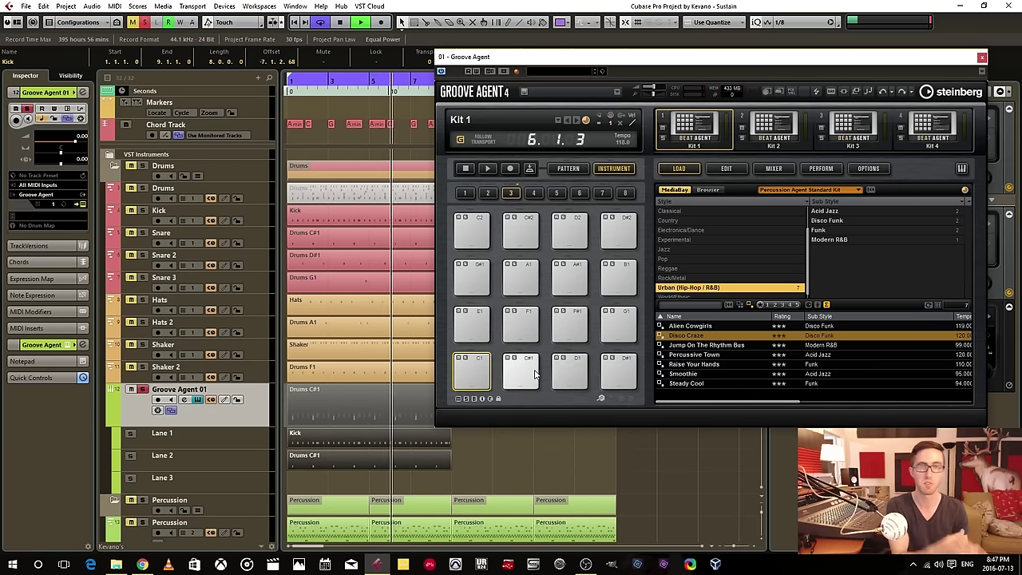
{"action": "key", "text": "space"}
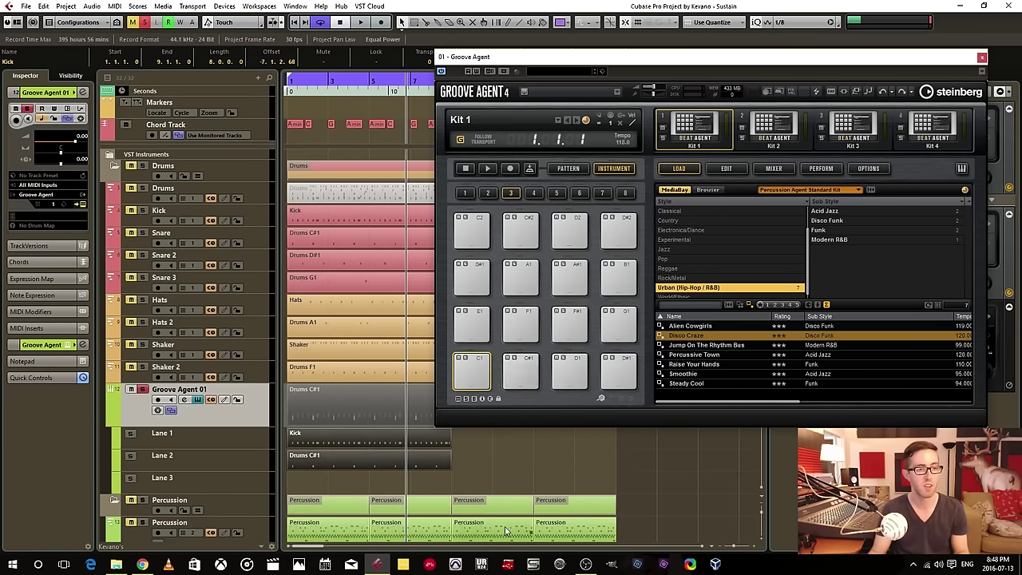
{"action": "left_click", "coordinate": [514, 459]}
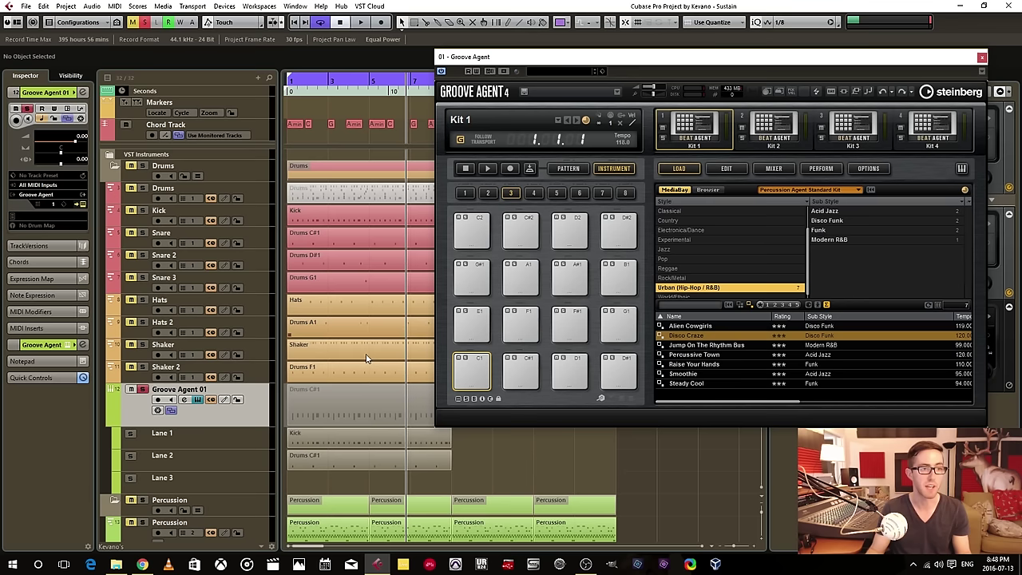
Route the Kick track to 01. Groove Agent - Main on MIDI channel 1.
{"action": "left_click", "coordinate": [247, 220]}
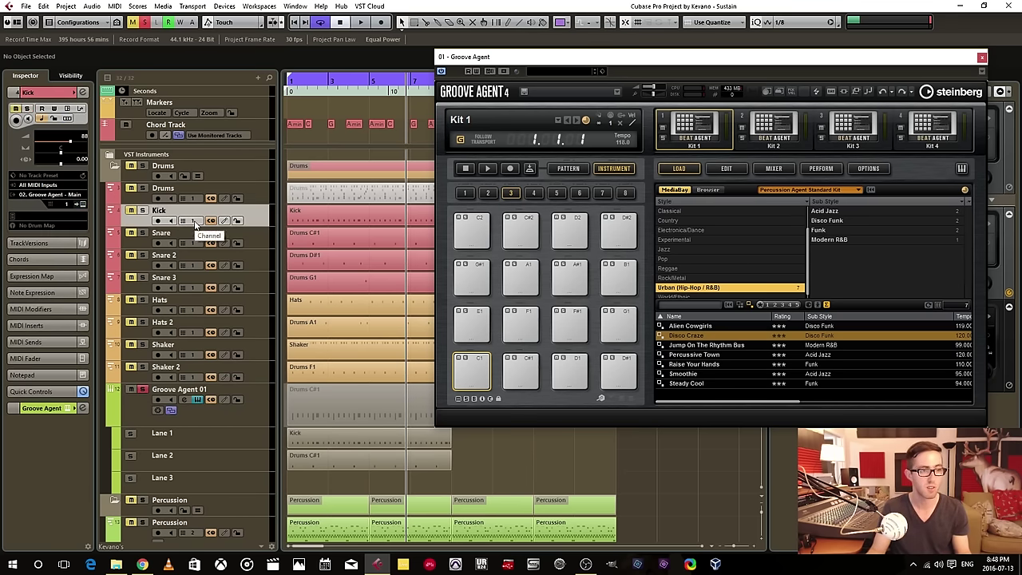
{"action": "left_click", "coordinate": [47, 195]}
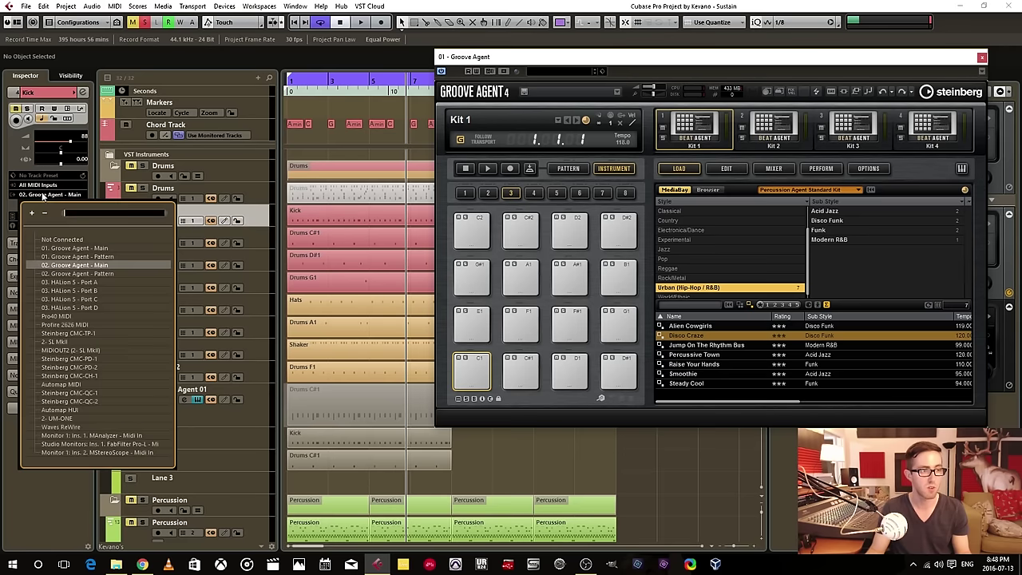
{"action": "left_click", "coordinate": [50, 248]}
{"action": "left_click_drag", "start_coordinate": [616, 59], "coordinate": [313, 55]}
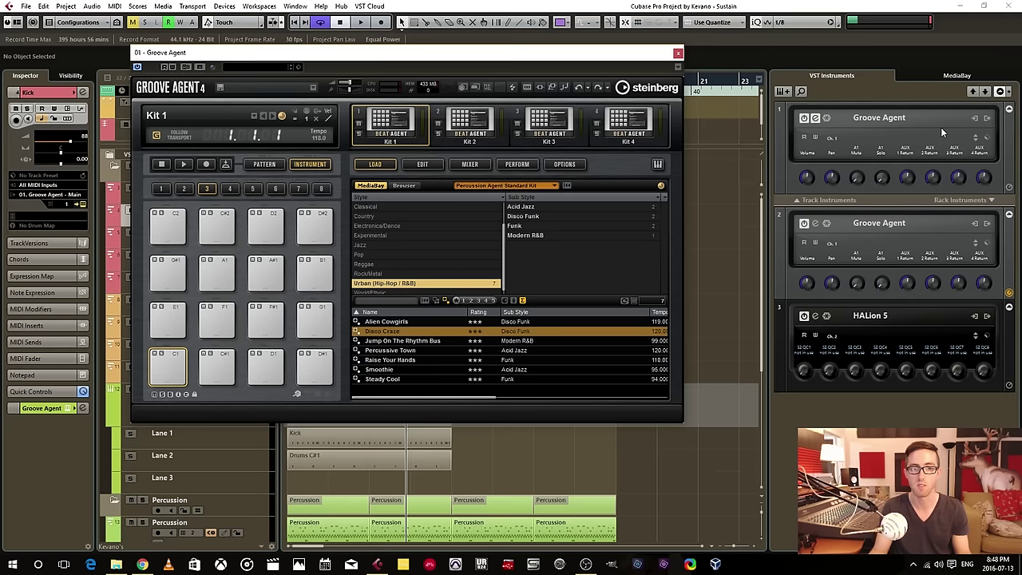
{"action": "left_click_drag", "start_coordinate": [422, 58], "coordinate": [577, 61]}
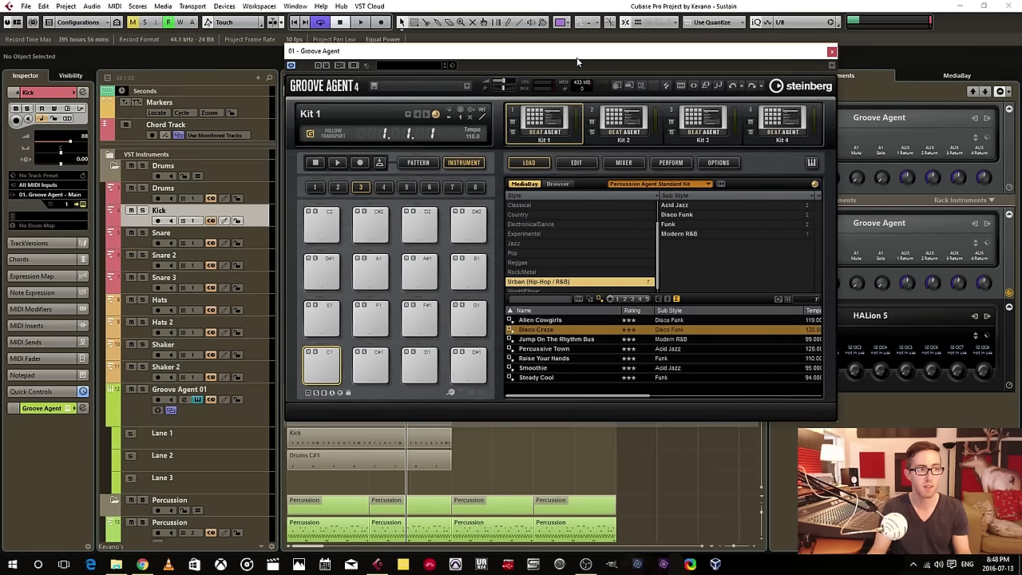
{"action": "left_click", "coordinate": [68, 205]}
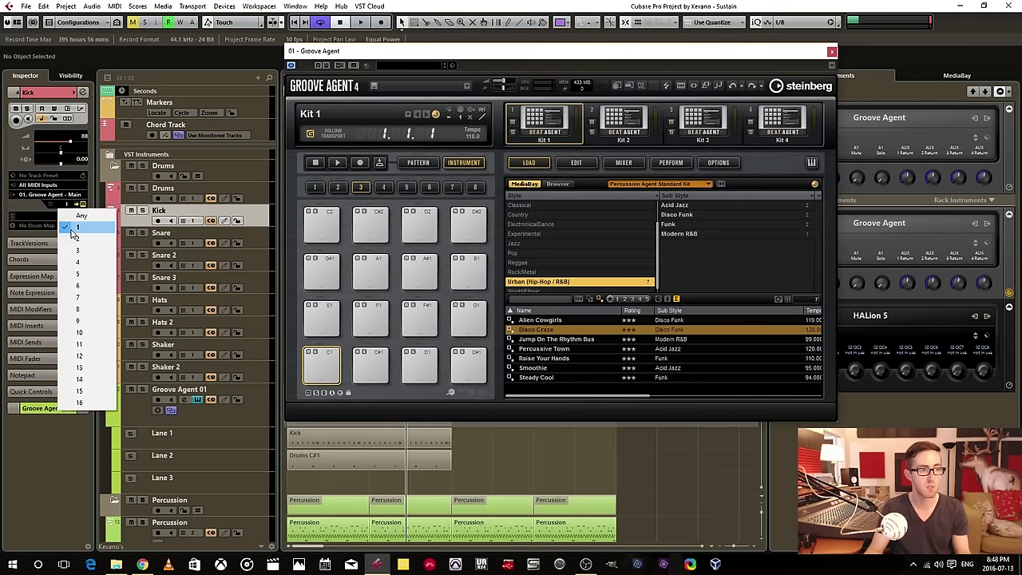
{"action": "left_click", "coordinate": [75, 229]}
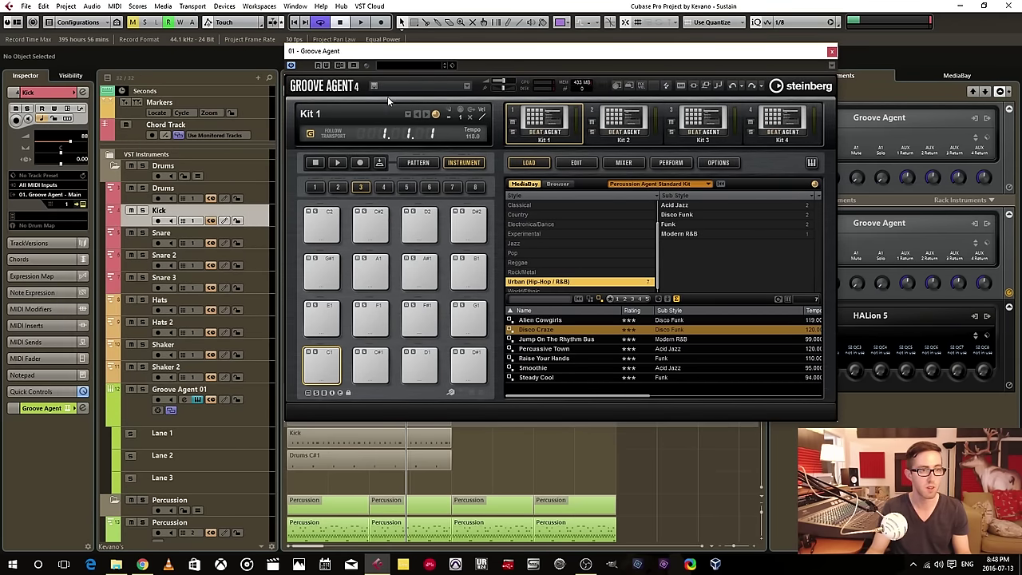
{"action": "left_click_drag", "start_coordinate": [387, 51], "coordinate": [441, 53]}
Play the project while striking the D1 pad four times, then stop.
{"action": "key", "text": "space"}
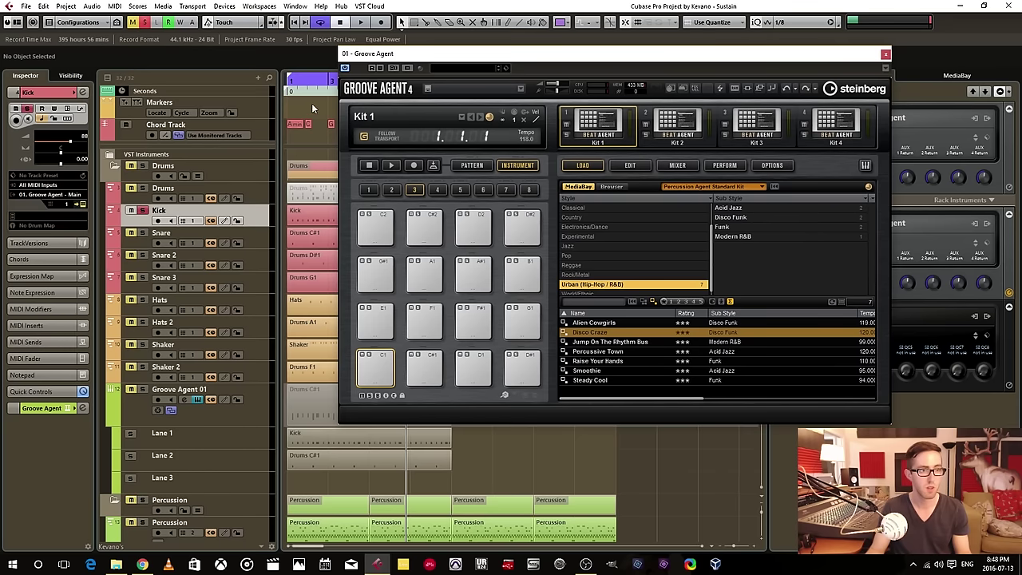
{"action": "left_click", "coordinate": [470, 369]}
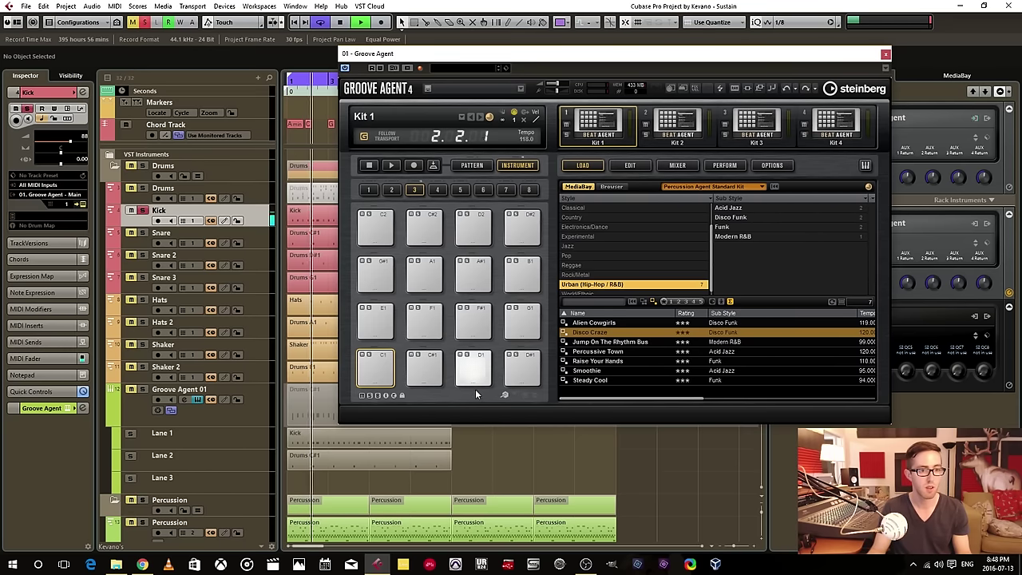
{"action": "left_click", "coordinate": [471, 372]}
{"action": "left_click", "coordinate": [472, 375]}
{"action": "left_click", "coordinate": [473, 378]}
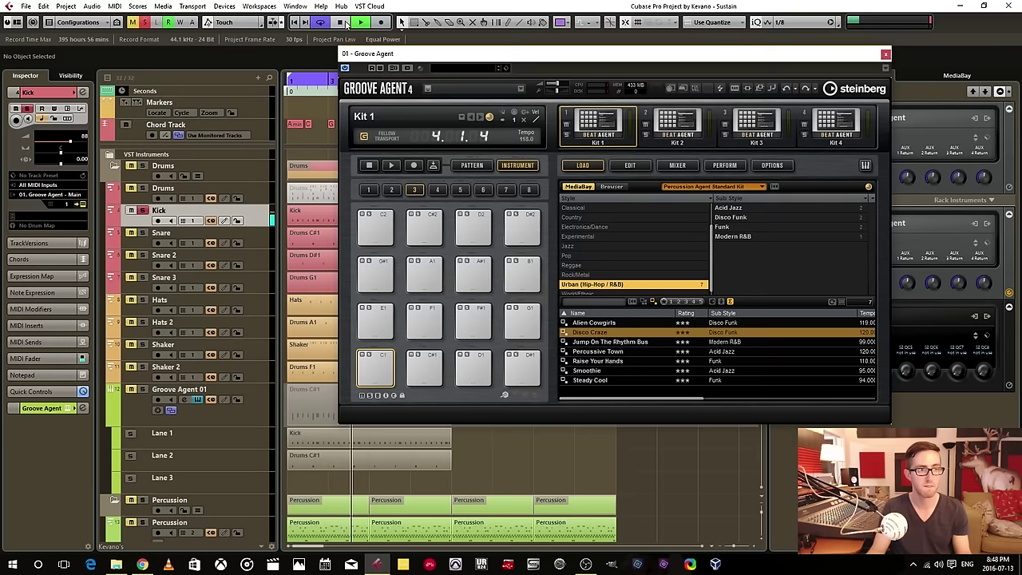
{"action": "left_click", "coordinate": [340, 22]}
{"action": "left_click", "coordinate": [886, 54]}
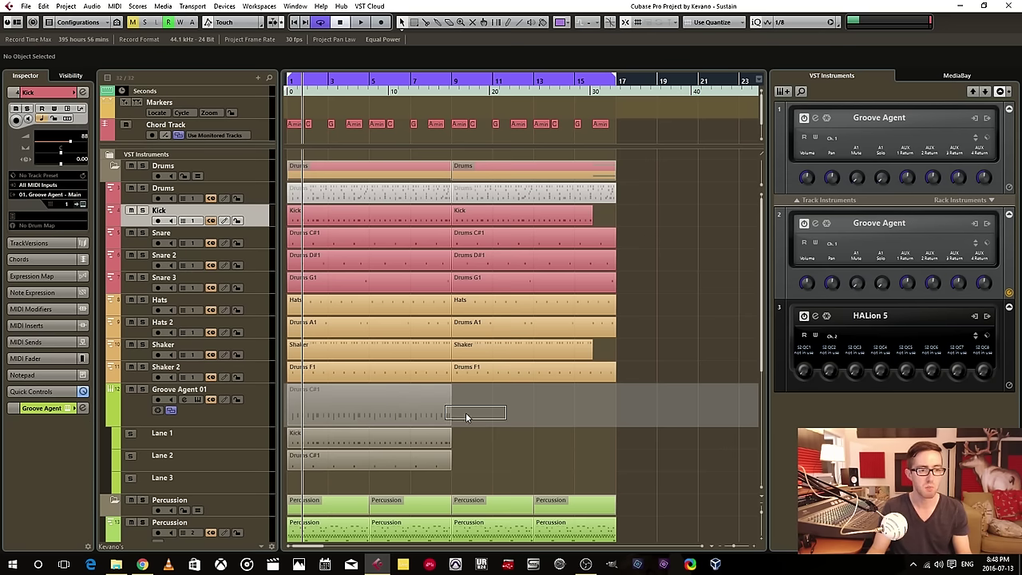
Select the Groove Agent 01 track, open its Groove Agent editor, and switch to Kit 2.
{"action": "left_click_drag", "start_coordinate": [468, 413], "coordinate": [378, 478]}
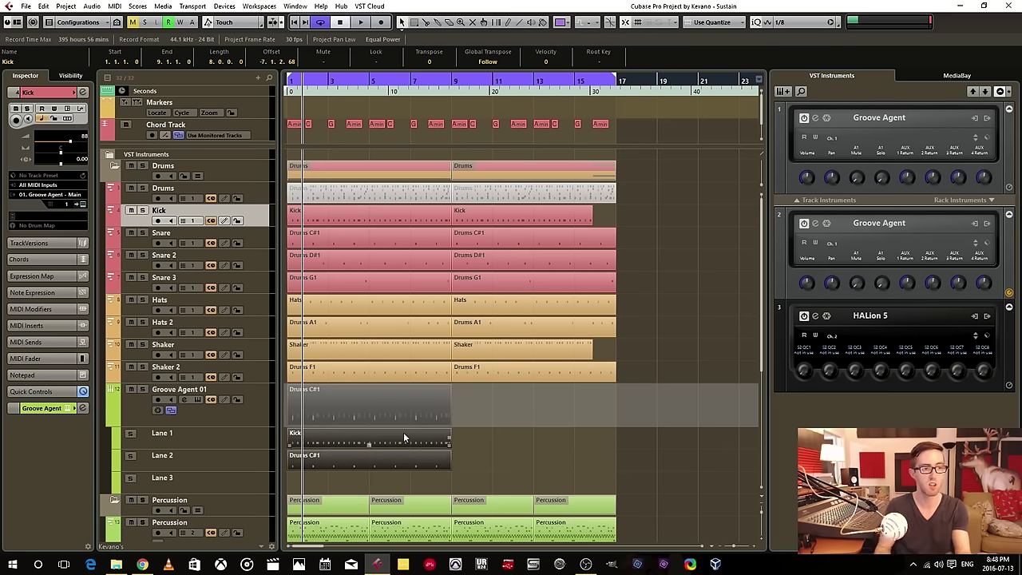
{"action": "left_click", "coordinate": [258, 426]}
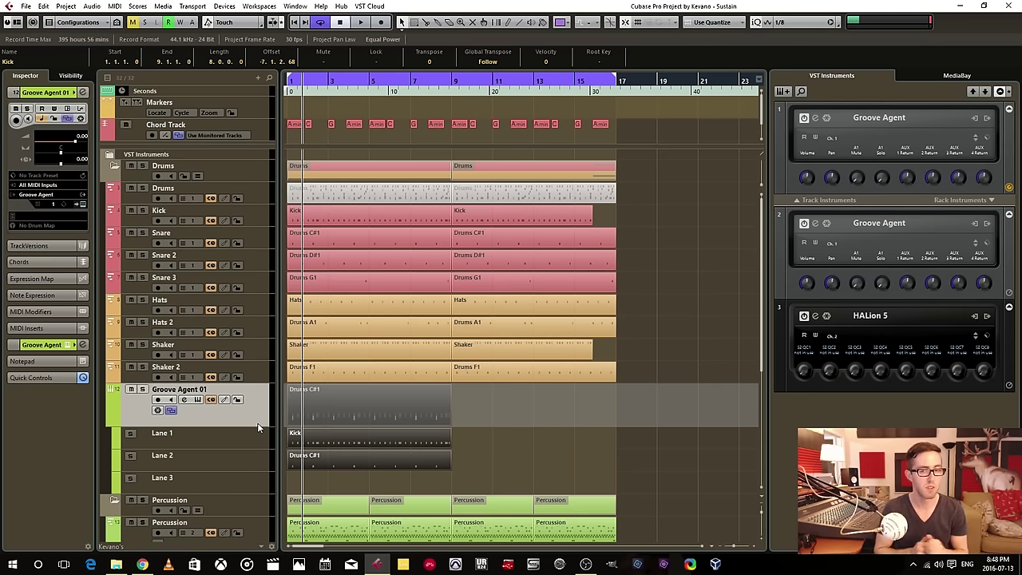
{"action": "scroll", "coordinate": [459, 341], "scroll_direction": "down", "scroll_amount": 5}
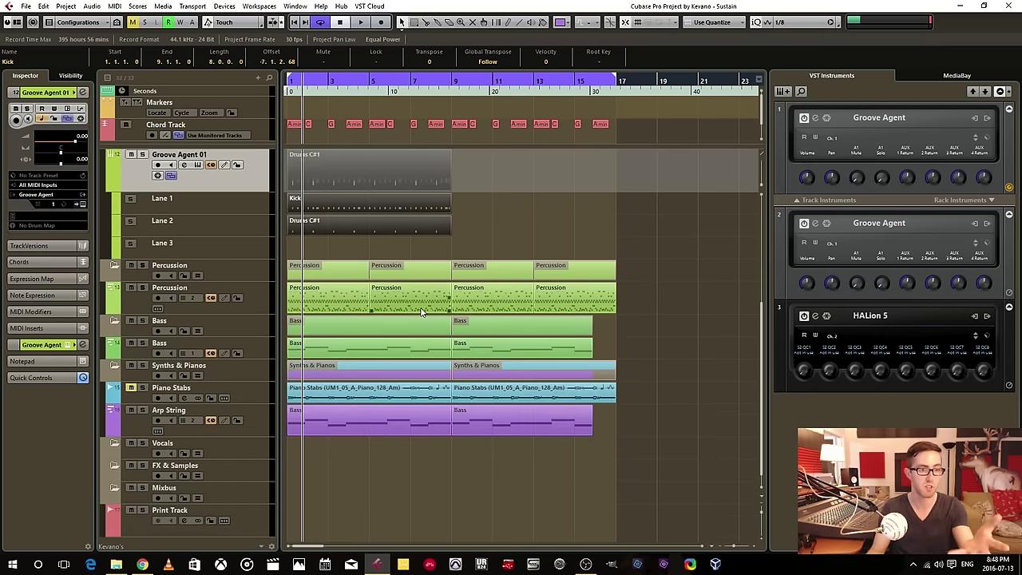
{"action": "scroll", "coordinate": [638, 308], "scroll_direction": "up", "scroll_amount": 3}
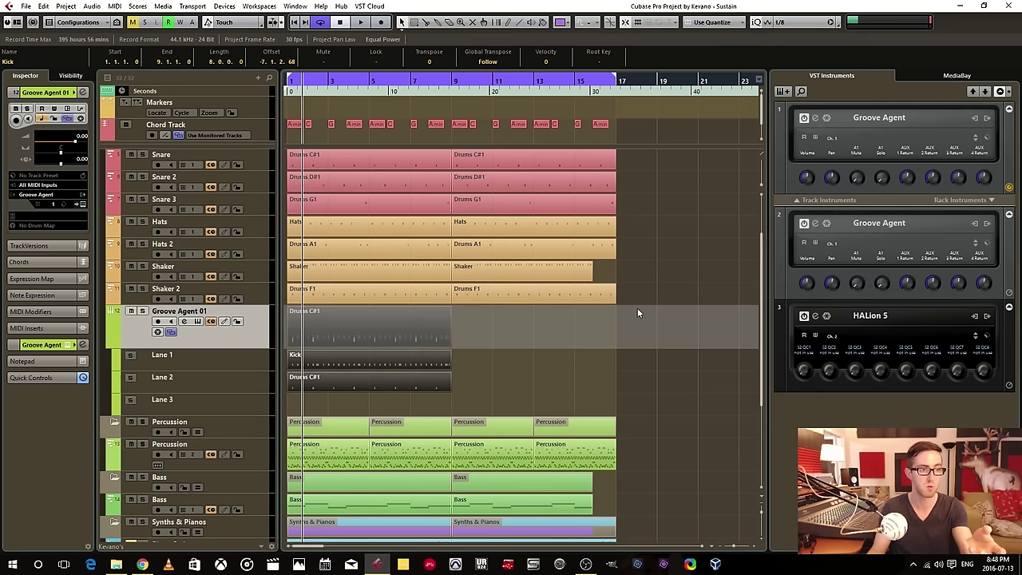
{"action": "left_click", "coordinate": [248, 461]}
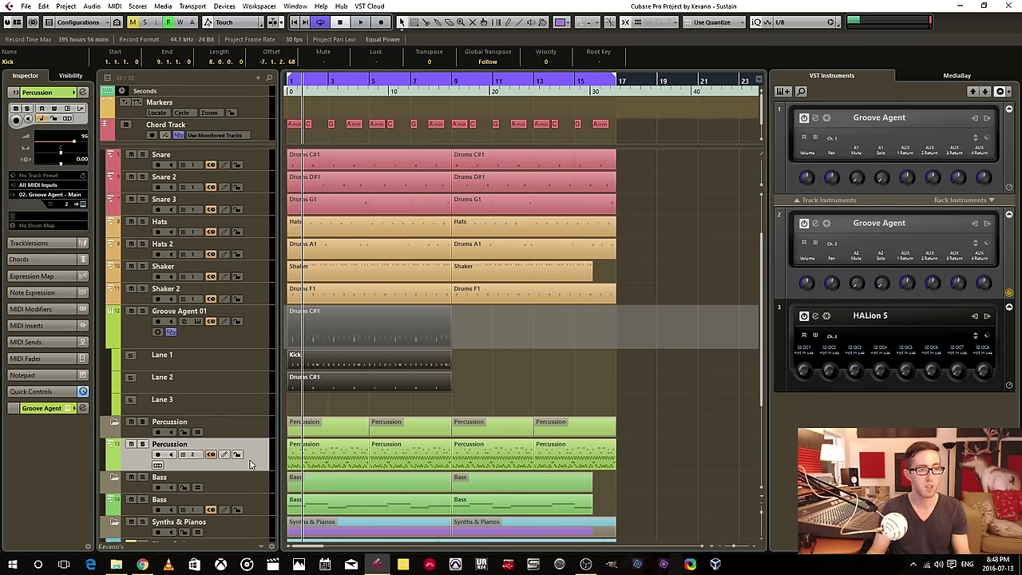
{"action": "left_click", "coordinate": [257, 330]}
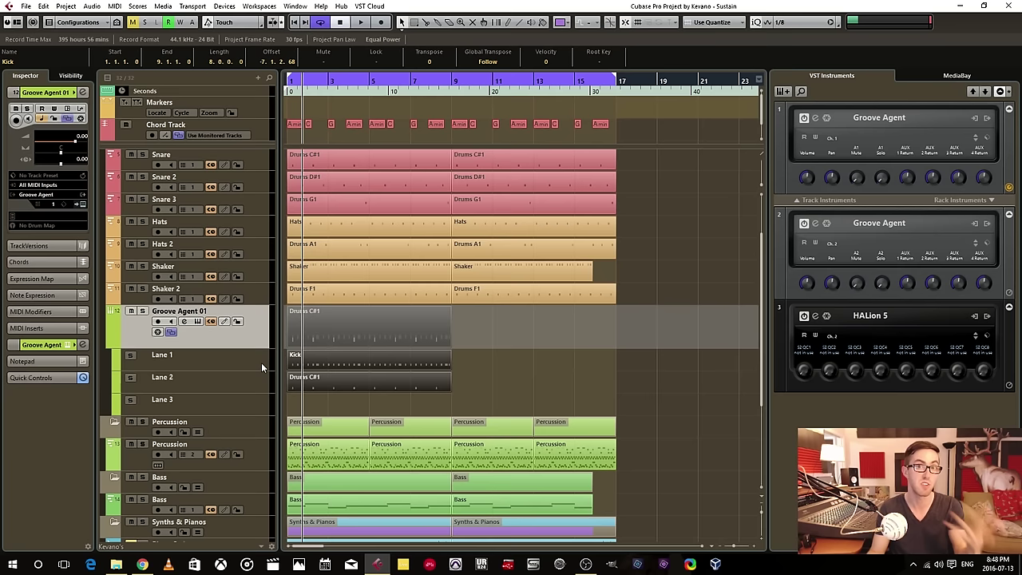
{"action": "left_click", "coordinate": [198, 322]}
{"action": "left_click", "coordinate": [685, 120]}
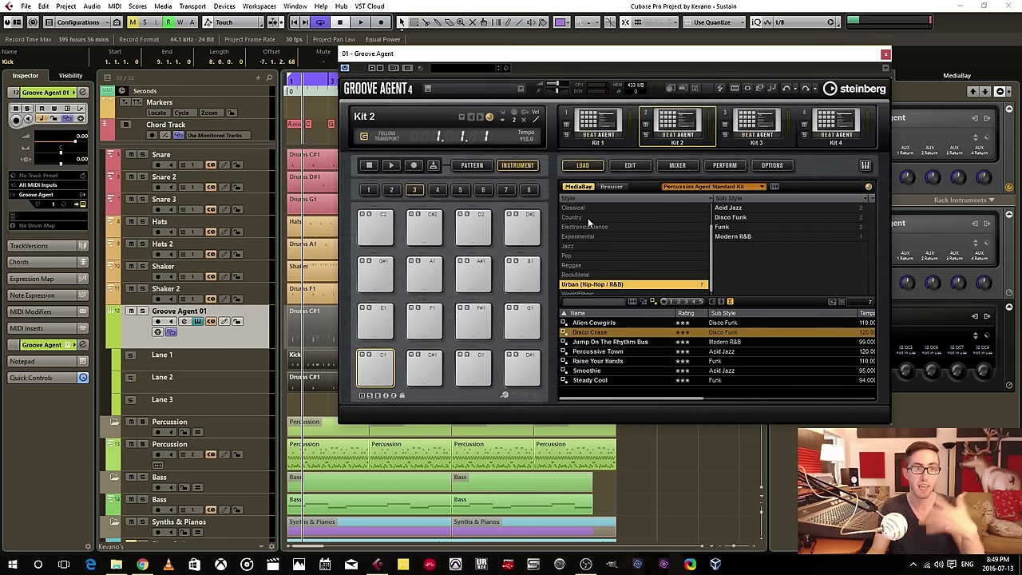
Route the Percussion track to 01. Groove Agent - Main.
{"action": "left_click", "coordinate": [275, 457]}
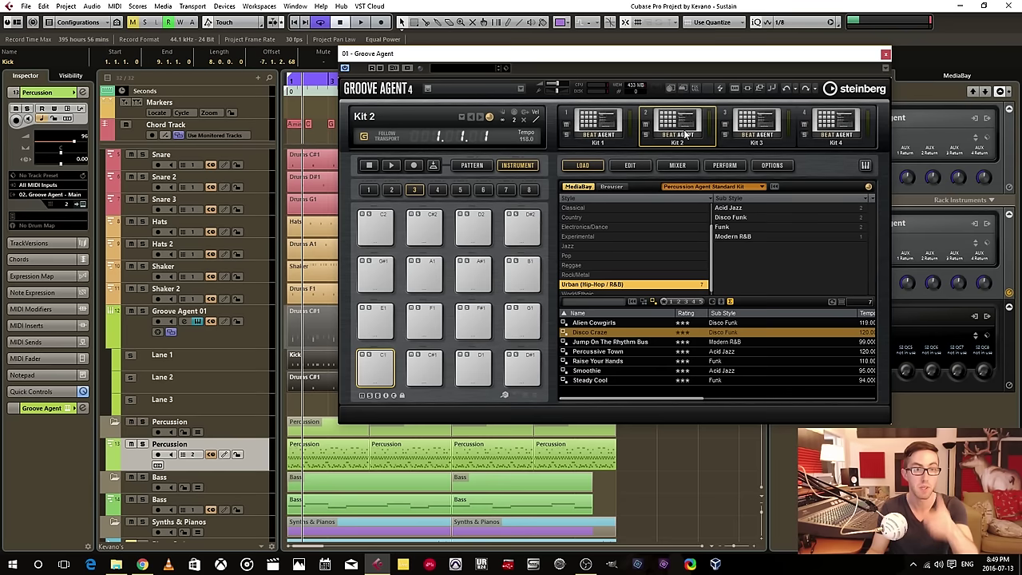
{"action": "left_click", "coordinate": [69, 194]}
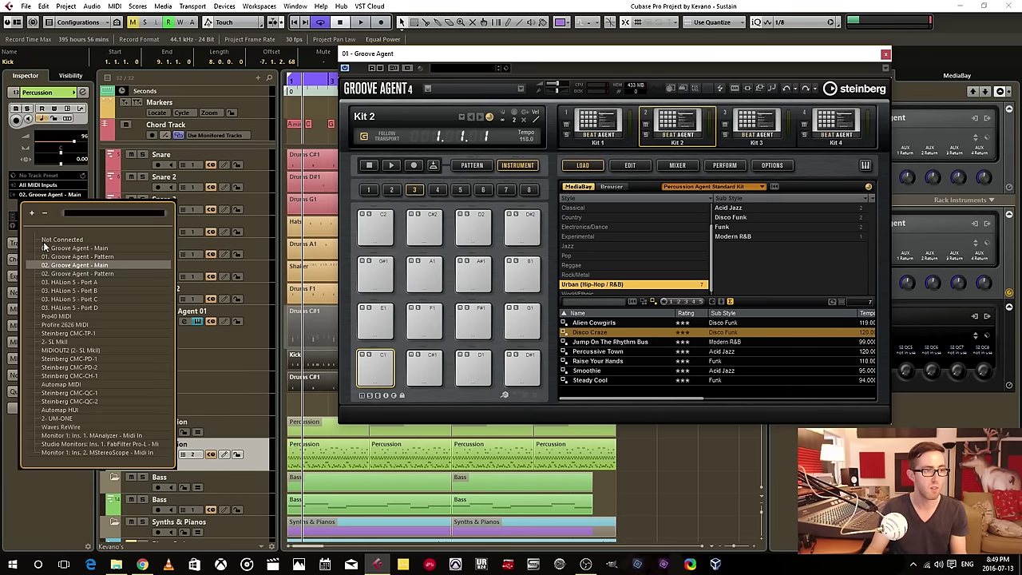
{"action": "left_click", "coordinate": [48, 249]}
Solo Percussion, play it while viewing the fifth pad bank, then stop.
{"action": "left_click", "coordinate": [141, 444]}
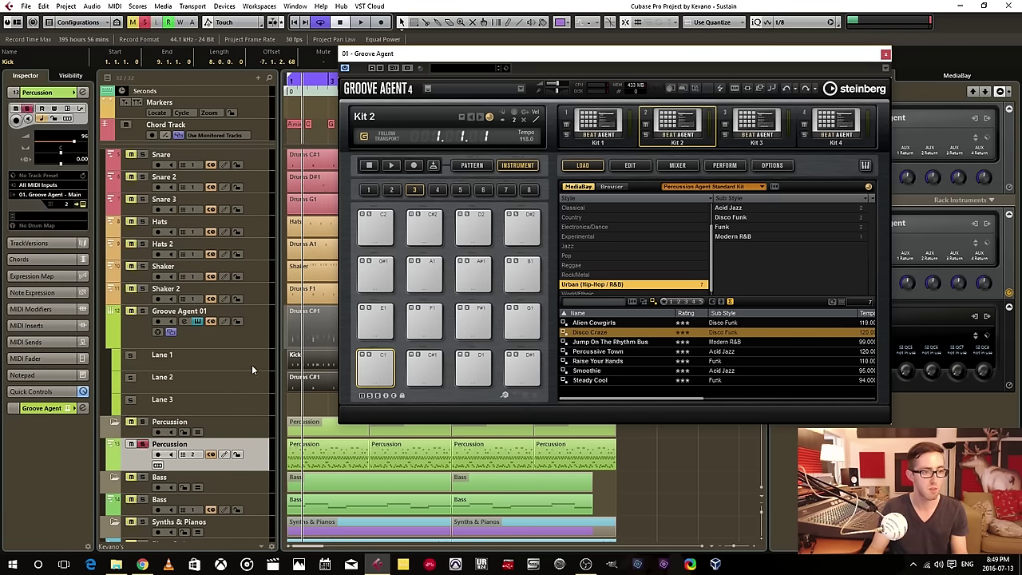
{"action": "key", "text": "space"}
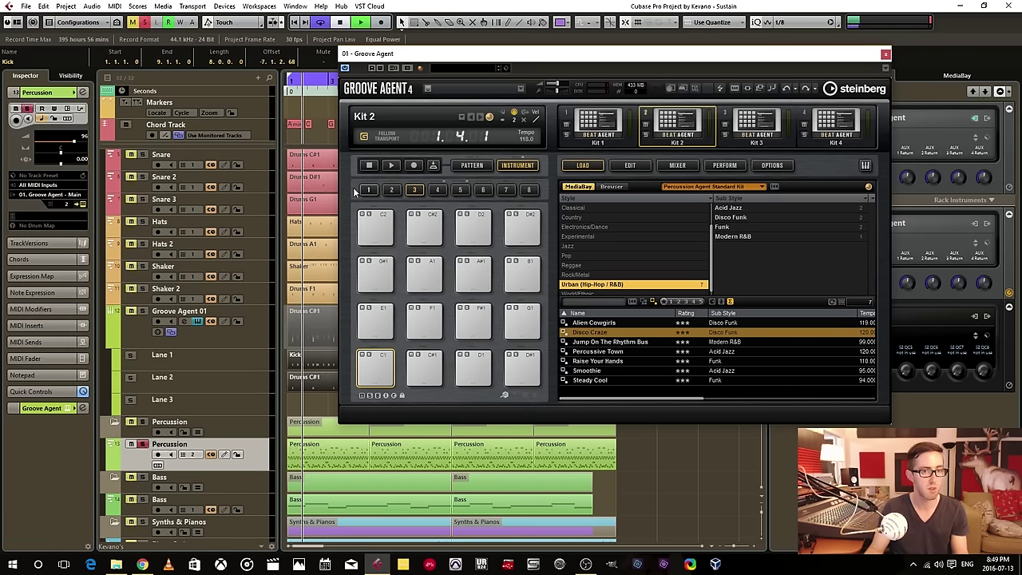
{"action": "left_click", "coordinate": [460, 189]}
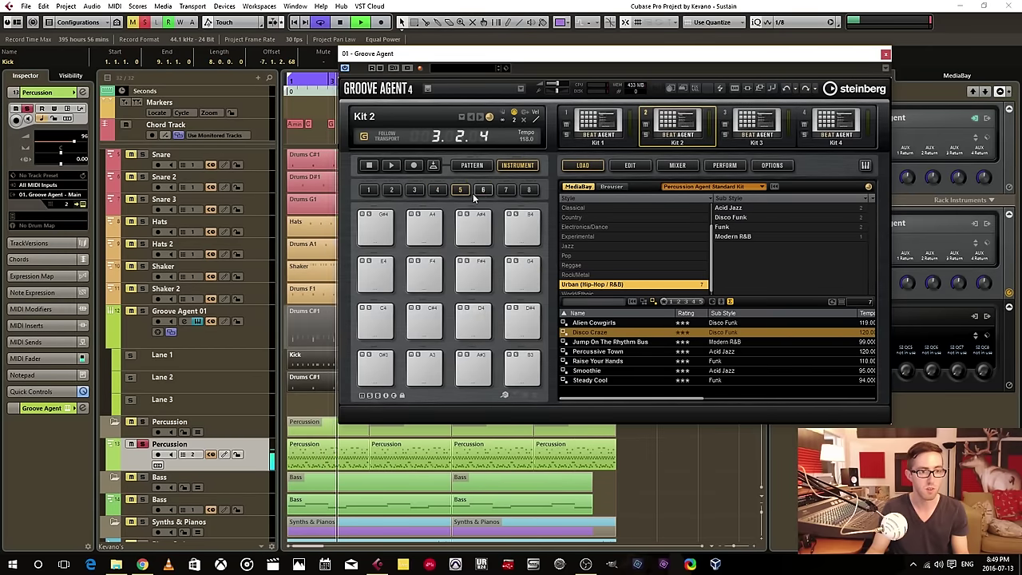
{"action": "key", "text": "space"}
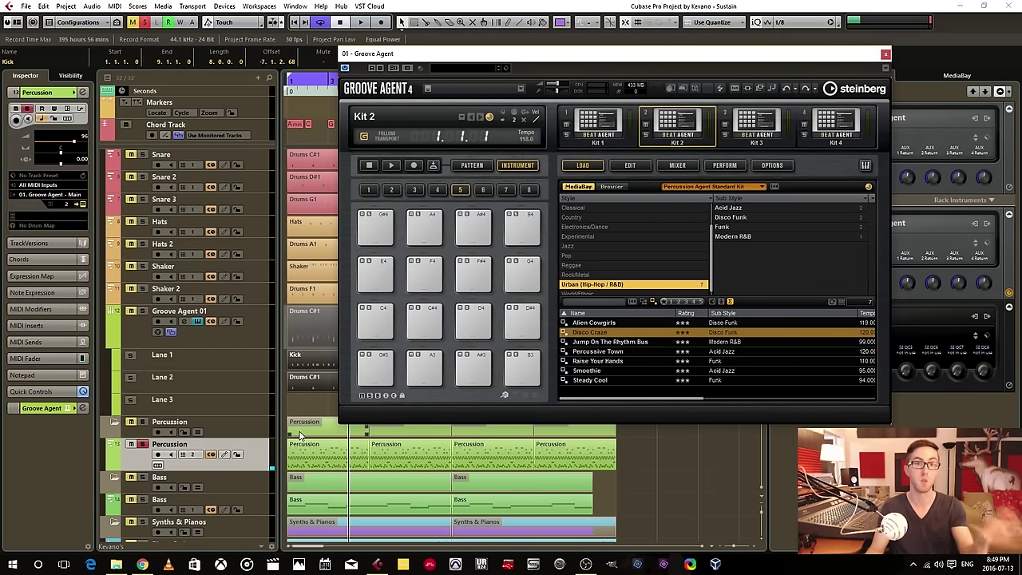
{"action": "left_click", "coordinate": [885, 53]}
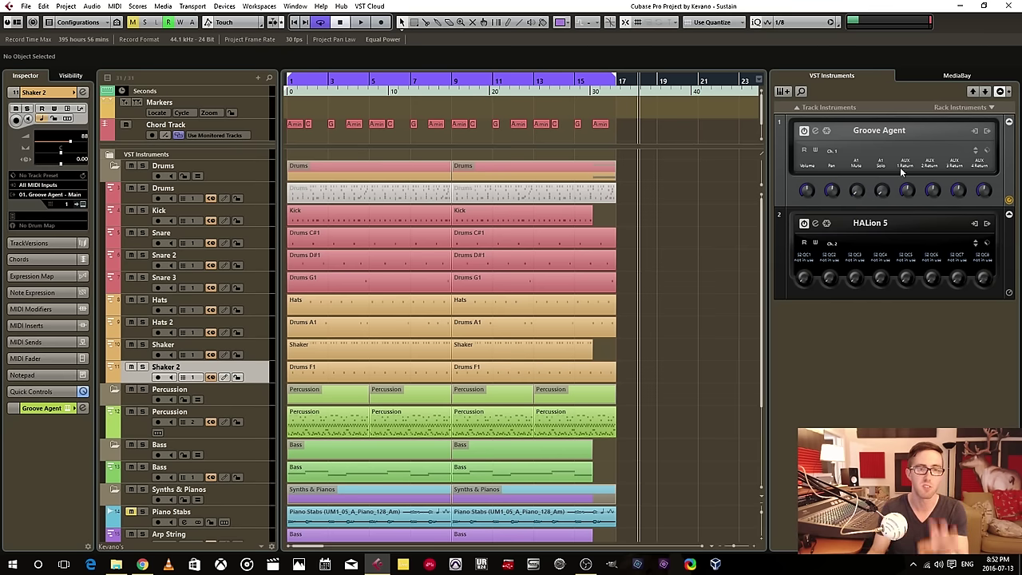
Select the Kick to Shaker drum events, deselect them, then open the HALion 5 editor from the rack.
{"action": "left_click_drag", "start_coordinate": [661, 206], "coordinate": [238, 354]}
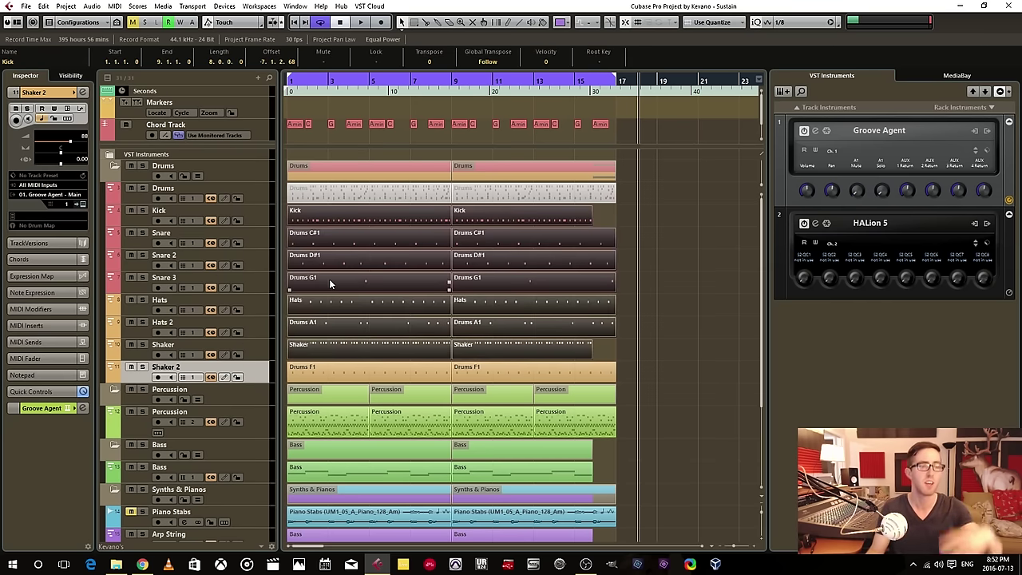
{"action": "left_click", "coordinate": [678, 229]}
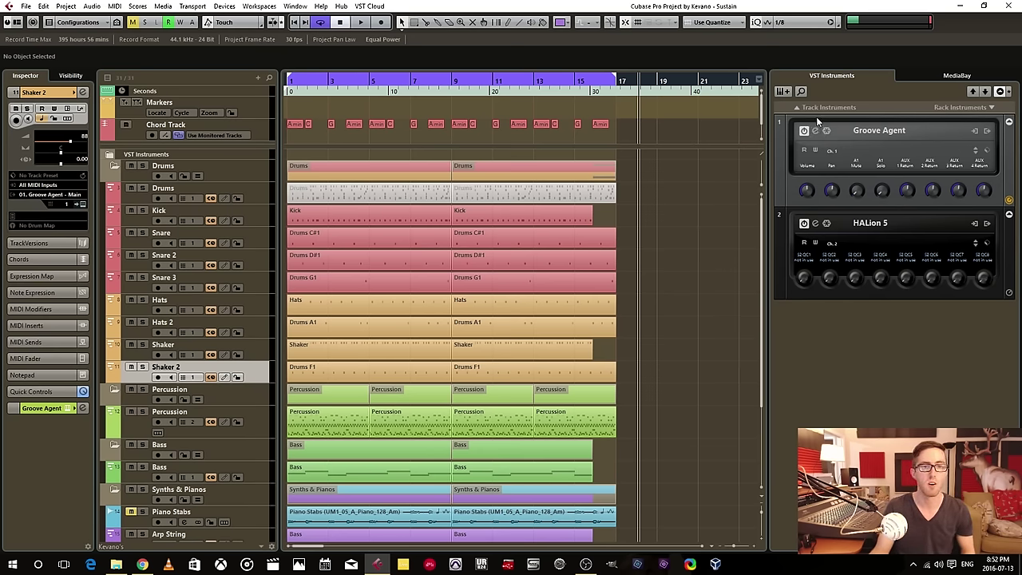
{"action": "left_click", "coordinate": [815, 224]}
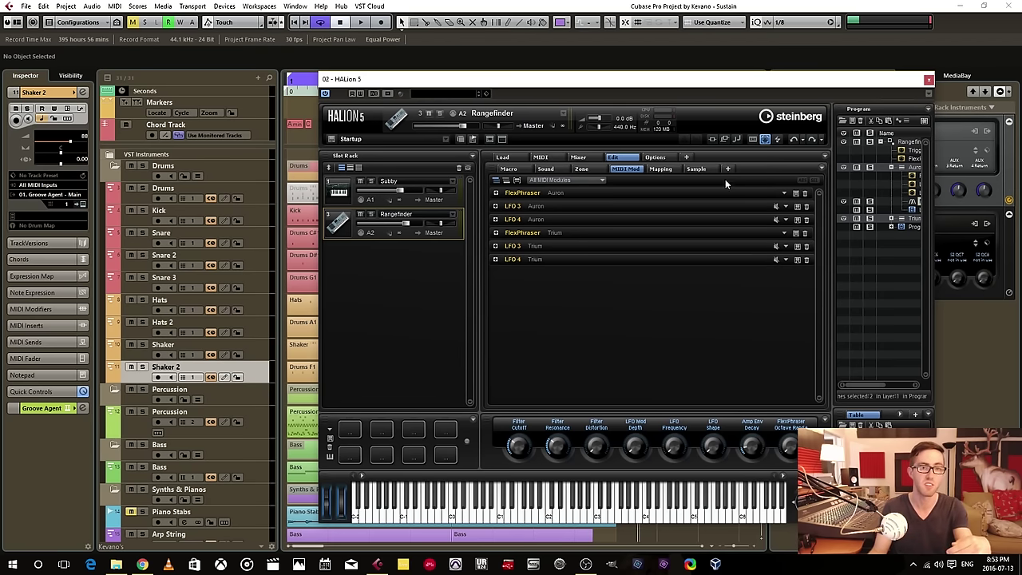
Close the HALion 5 plug-in window to return to the arrangement.
{"action": "left_click", "coordinate": [928, 79]}
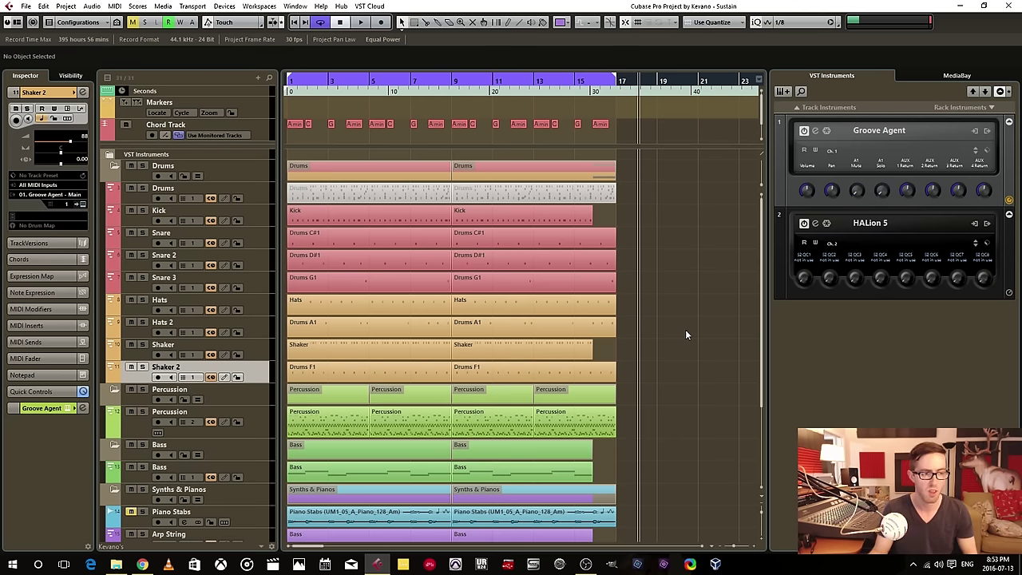
Drag the second Bass track's lower edge down to enlarge its height.
{"action": "scroll", "coordinate": [684, 324], "scroll_direction": "down", "scroll_amount": 3}
{"action": "scroll", "coordinate": [684, 324], "scroll_direction": "up", "scroll_amount": 3}
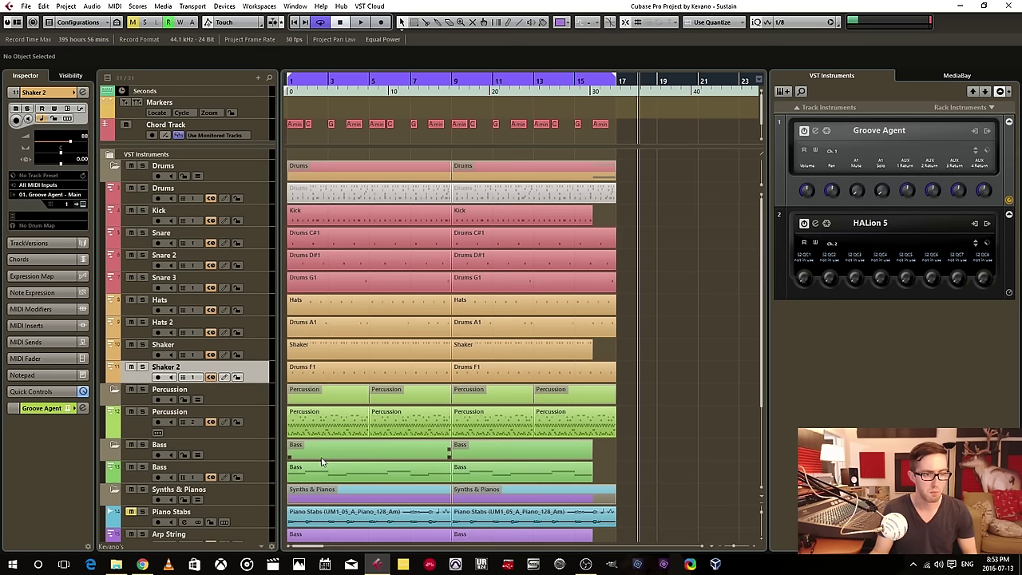
{"action": "left_click_drag", "start_coordinate": [263, 483], "coordinate": [263, 493]}
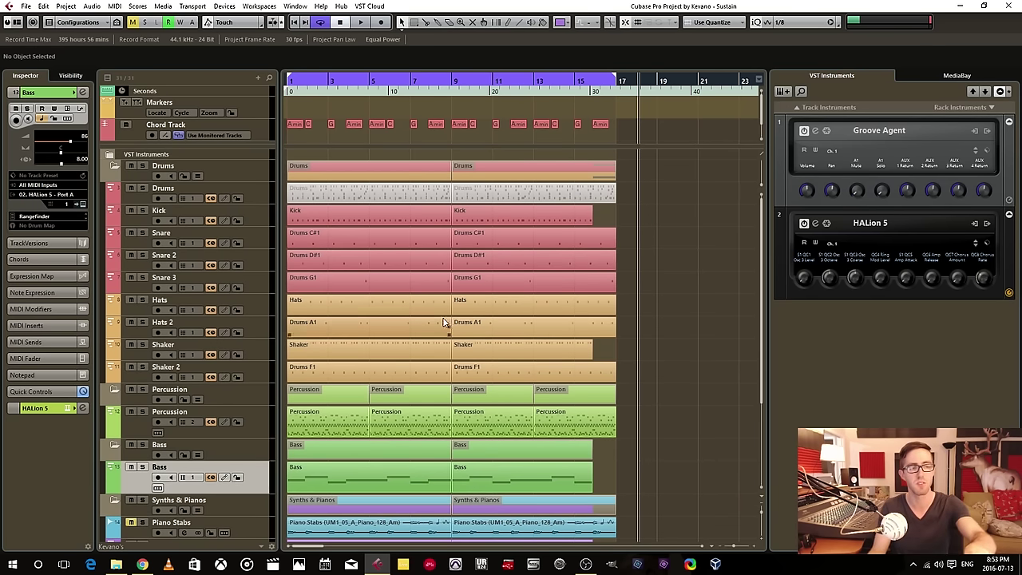
Select the Kick through Drums F1 and Percussion parts, then deselect all events.
{"action": "left_click", "coordinate": [263, 284]}
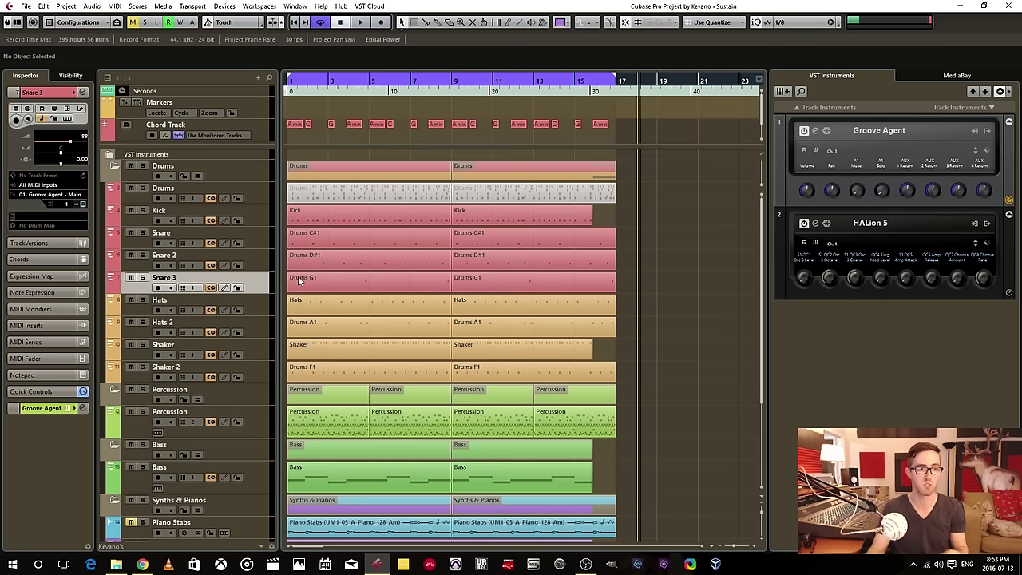
{"action": "left_click_drag", "start_coordinate": [599, 207], "coordinate": [352, 376]}
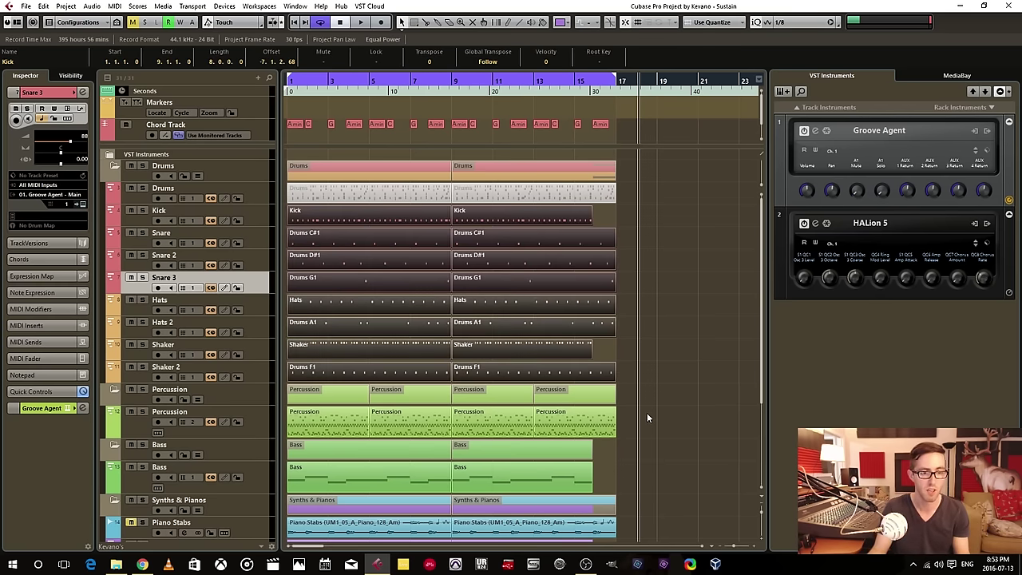
{"action": "left_click_drag", "start_coordinate": [628, 420], "coordinate": [324, 438]}
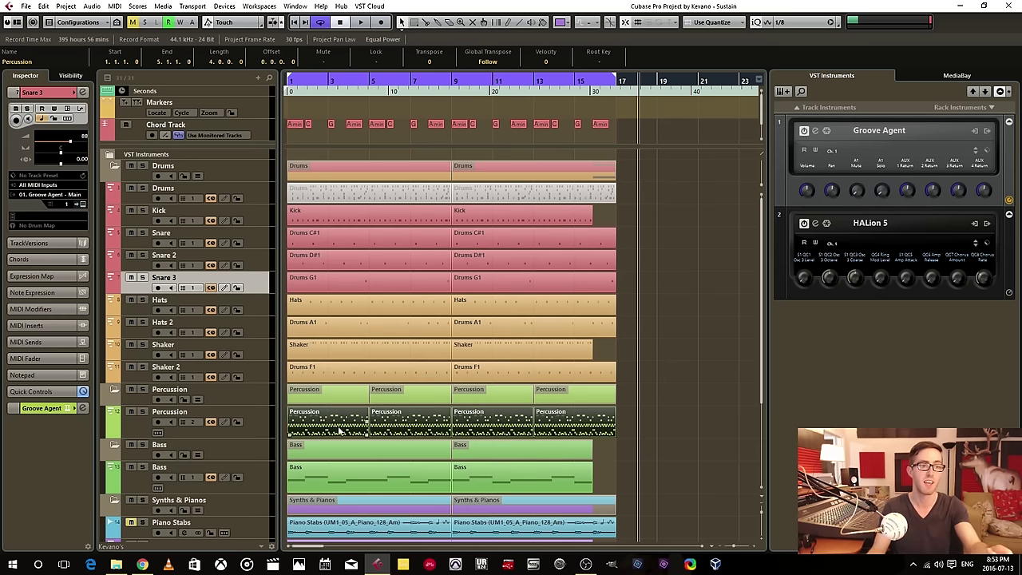
{"action": "left_click", "coordinate": [252, 190]}
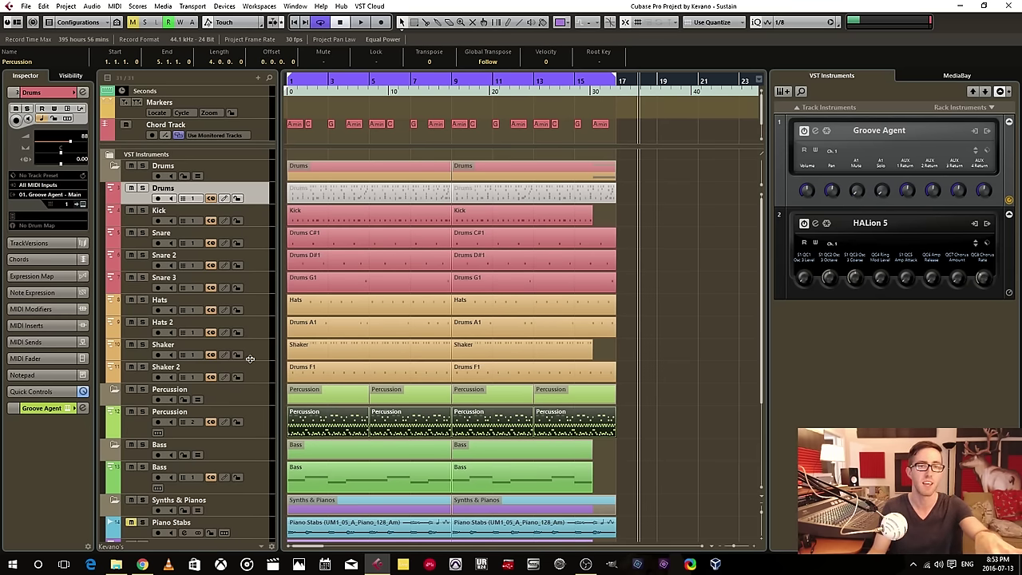
{"action": "left_click_drag", "start_coordinate": [644, 411], "coordinate": [352, 190]}
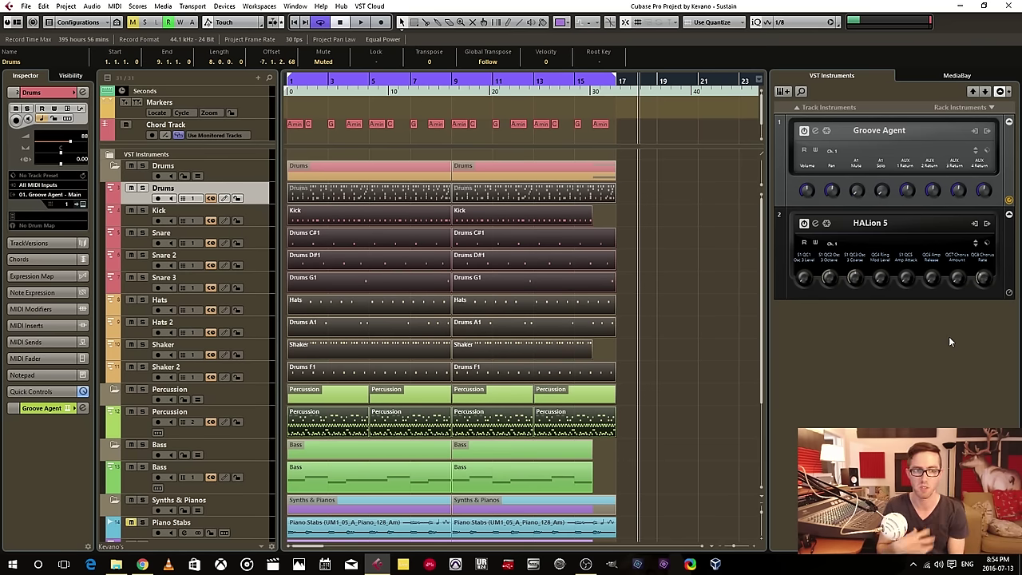
{"action": "left_click", "coordinate": [662, 281]}
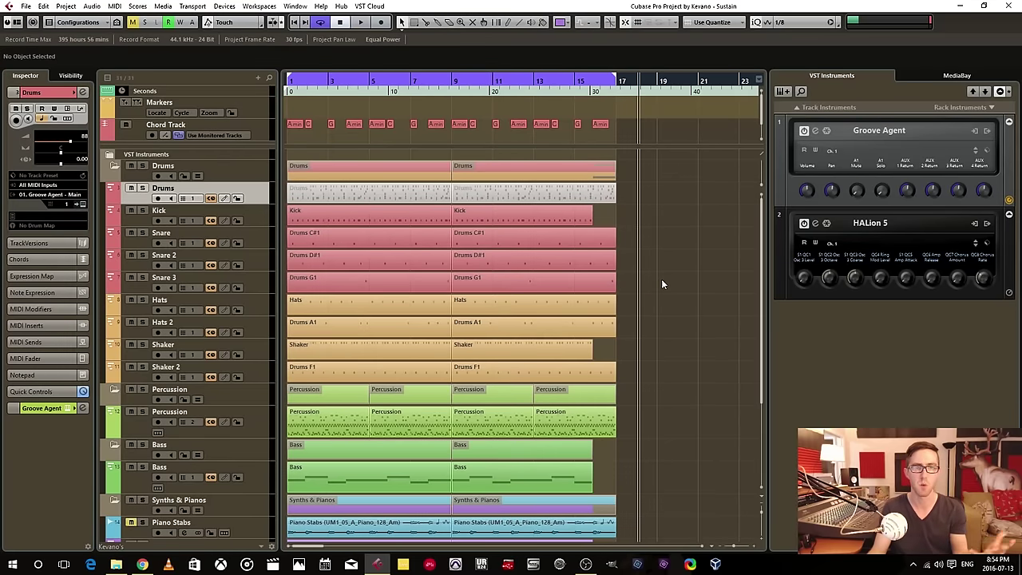